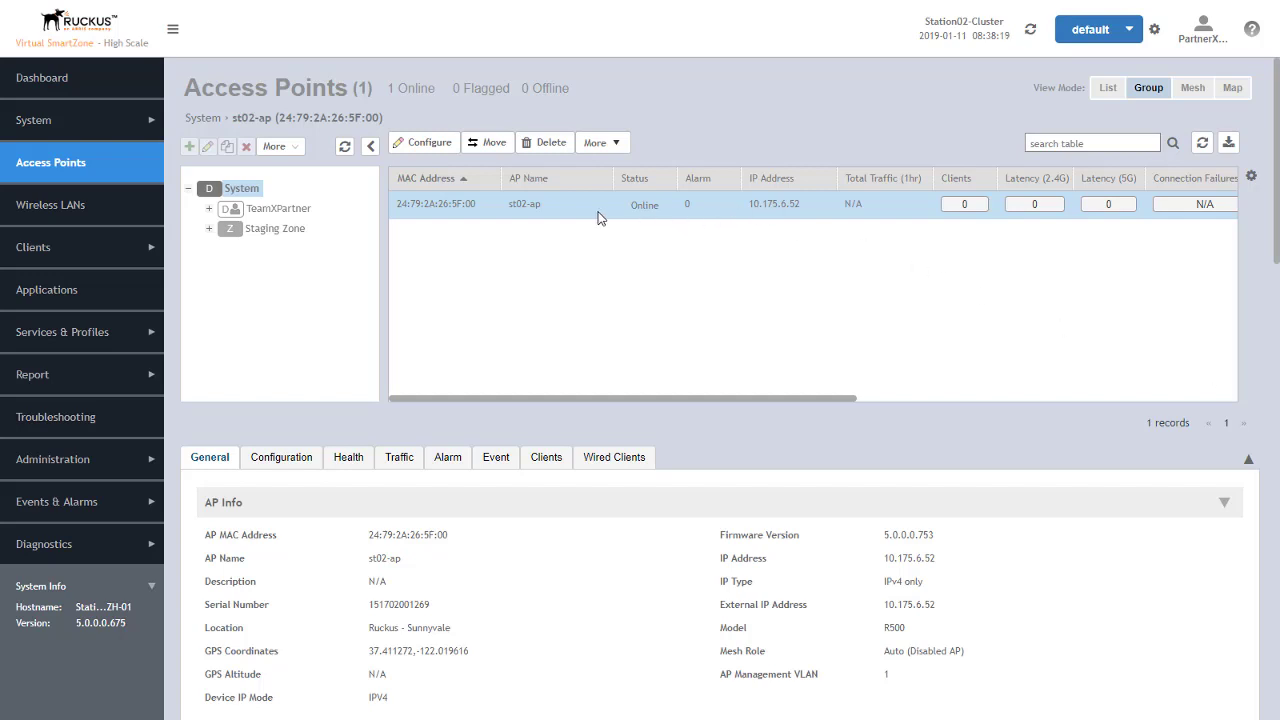
Open st02-ap's configuration and show only its Model Specific Options section
{"action": "left_click", "coordinate": [425, 143]}
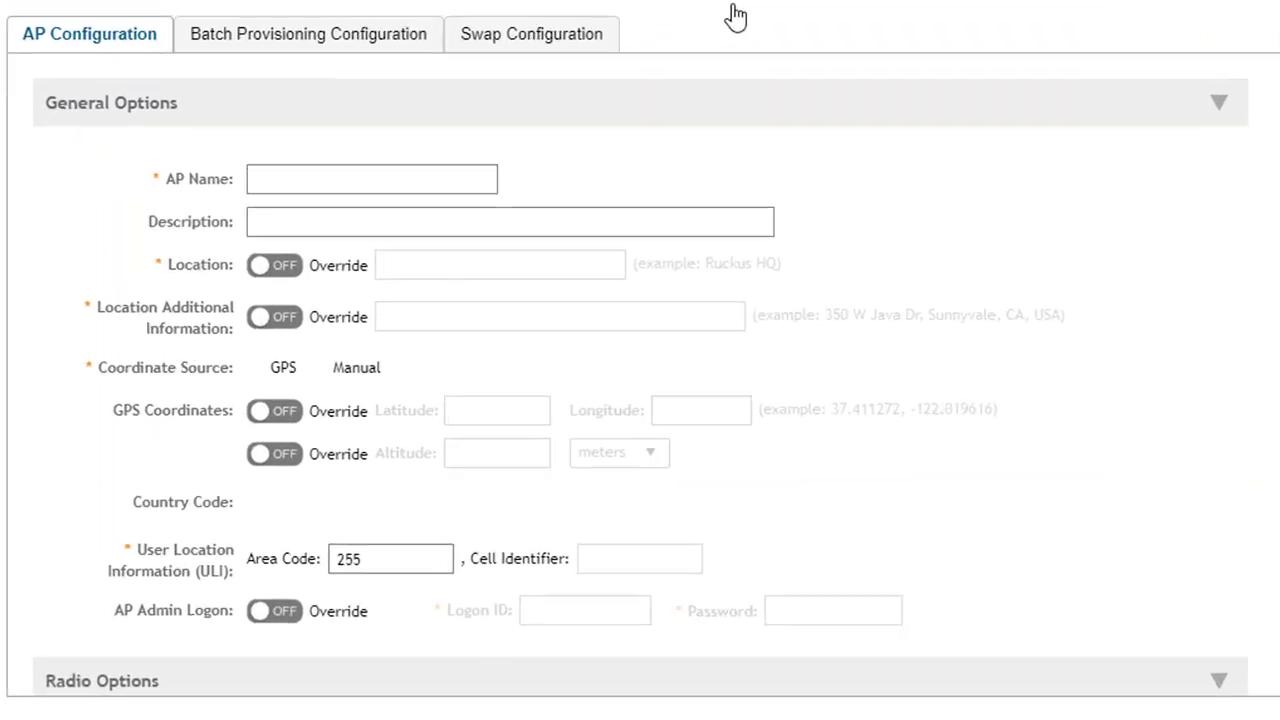
{"action": "left_click", "coordinate": [1224, 104]}
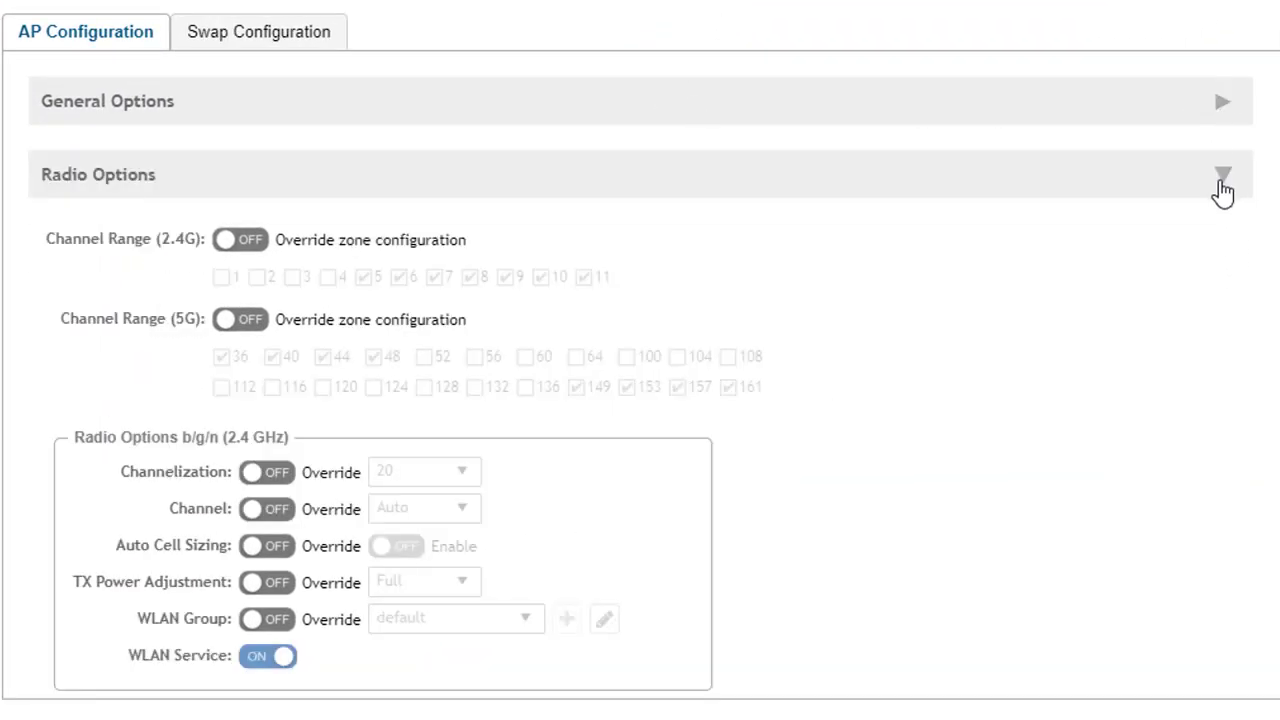
{"action": "left_click", "coordinate": [1222, 180]}
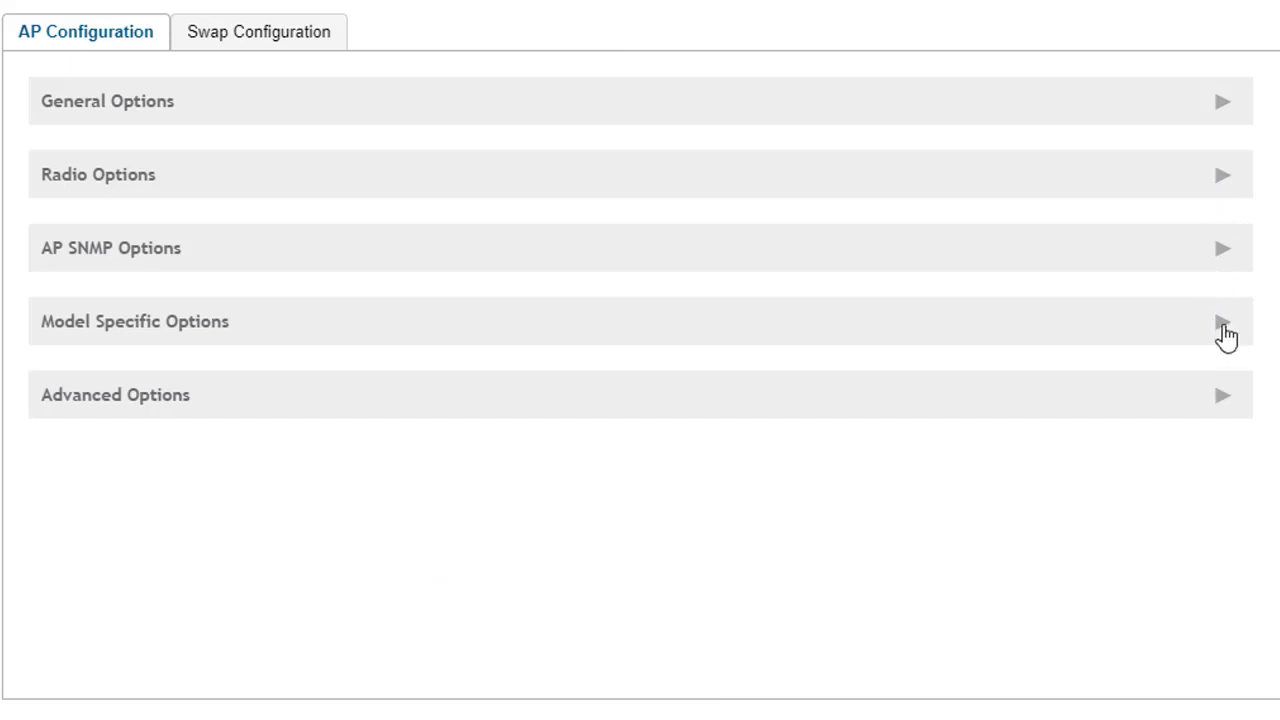
{"action": "left_click", "coordinate": [1223, 325]}
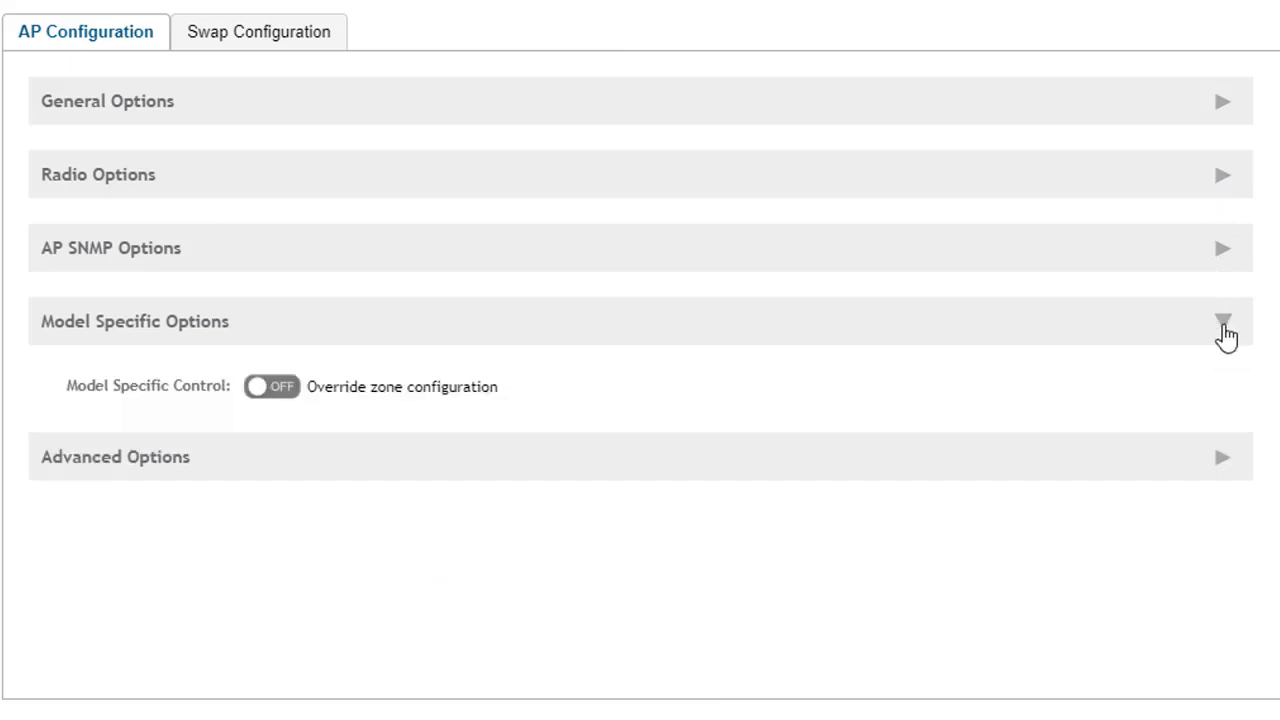
Turn Model Specific Control on and scroll to the R500 LAN 1/LAN 2 Port Settings
{"action": "left_click", "coordinate": [272, 388]}
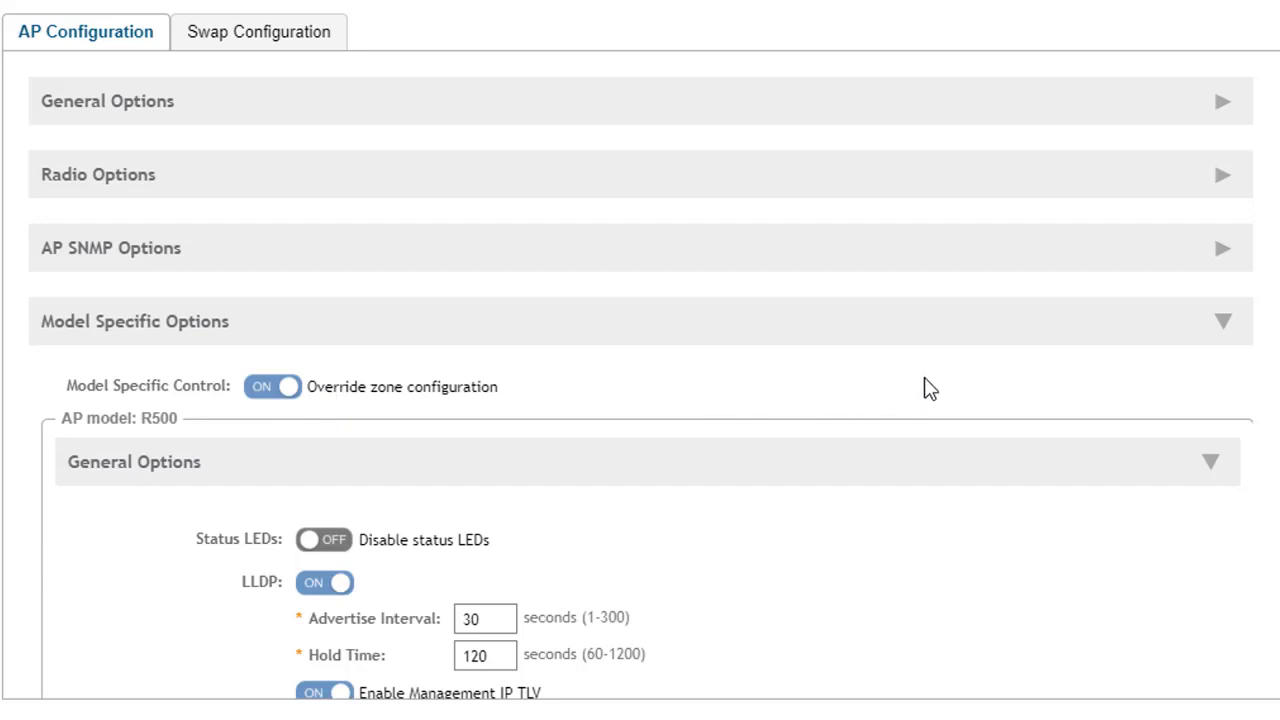
{"action": "scroll", "coordinate": [929, 388], "scroll_direction": "down", "scroll_amount": 2}
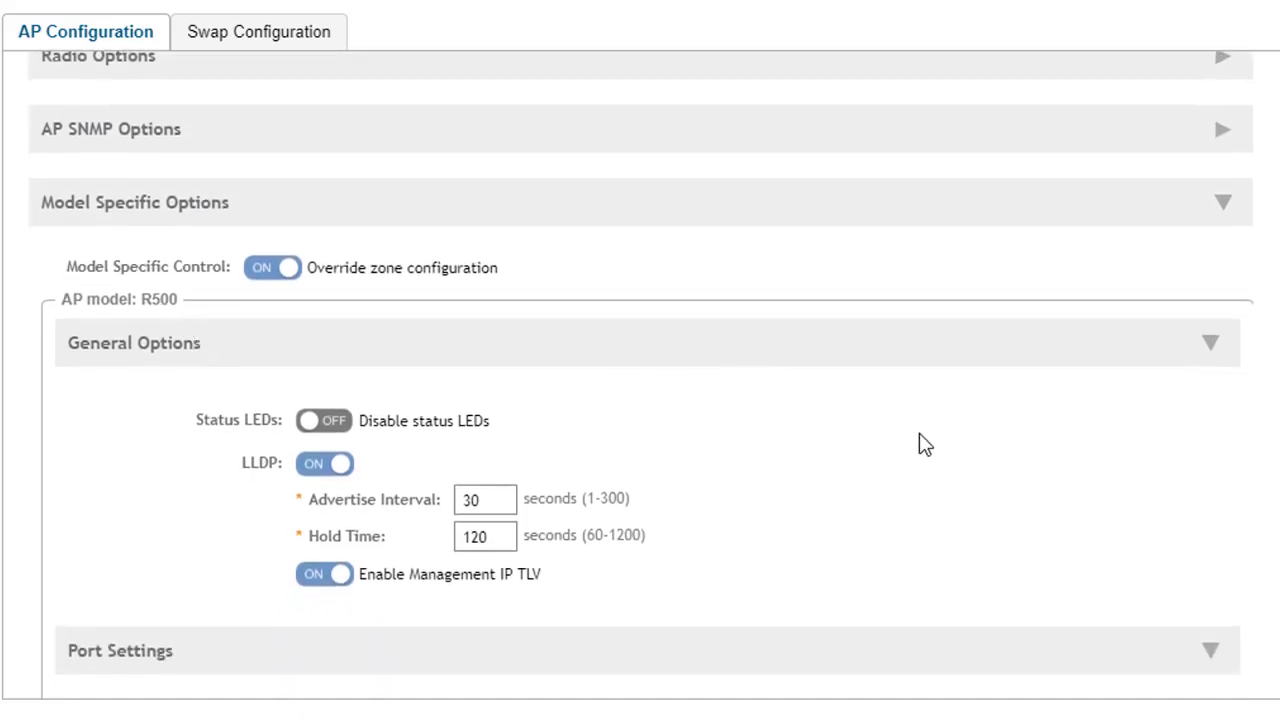
{"action": "scroll", "coordinate": [925, 445], "scroll_direction": "down", "scroll_amount": 6}
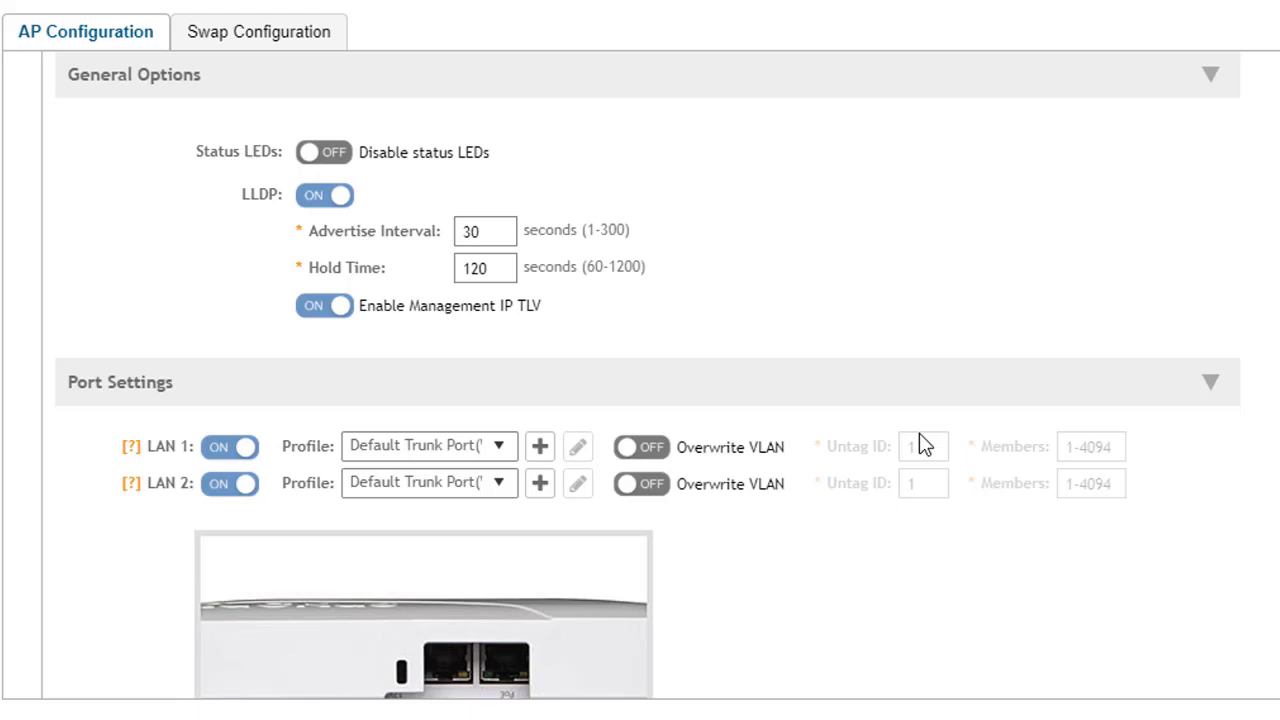
{"action": "scroll", "coordinate": [925, 445], "scroll_direction": "down", "scroll_amount": 3}
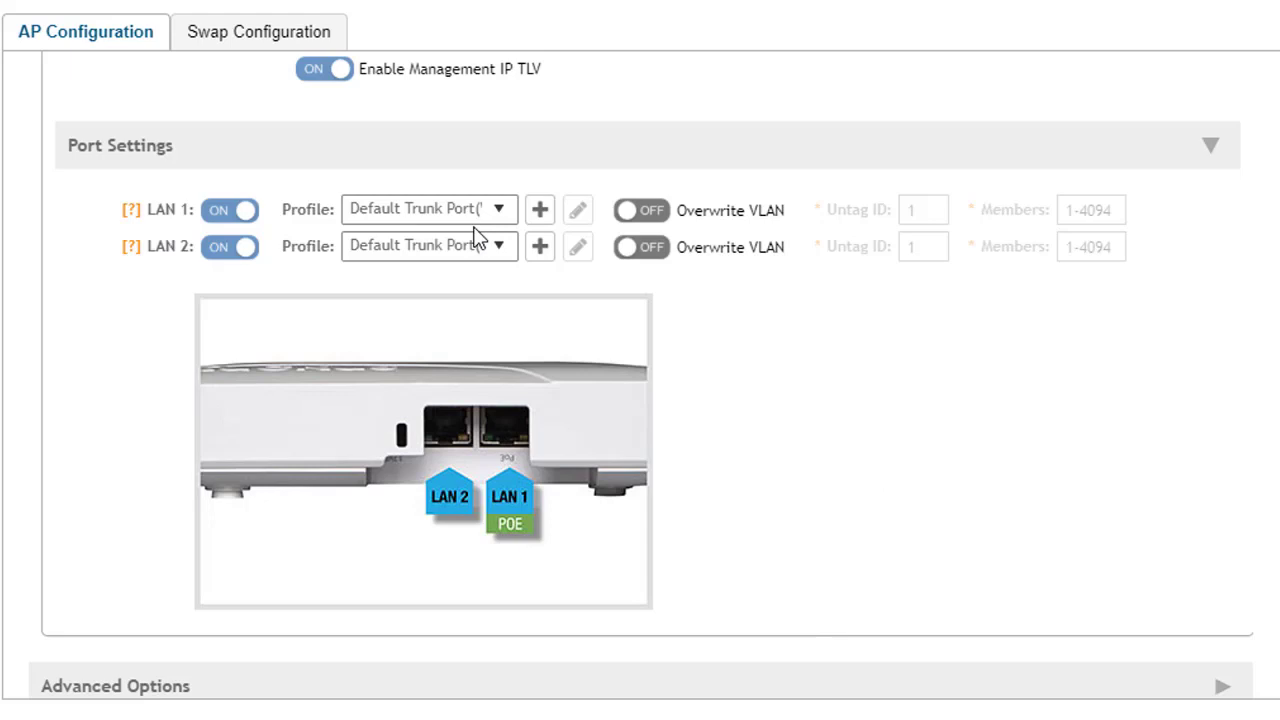
{"action": "left_click", "coordinate": [502, 215]}
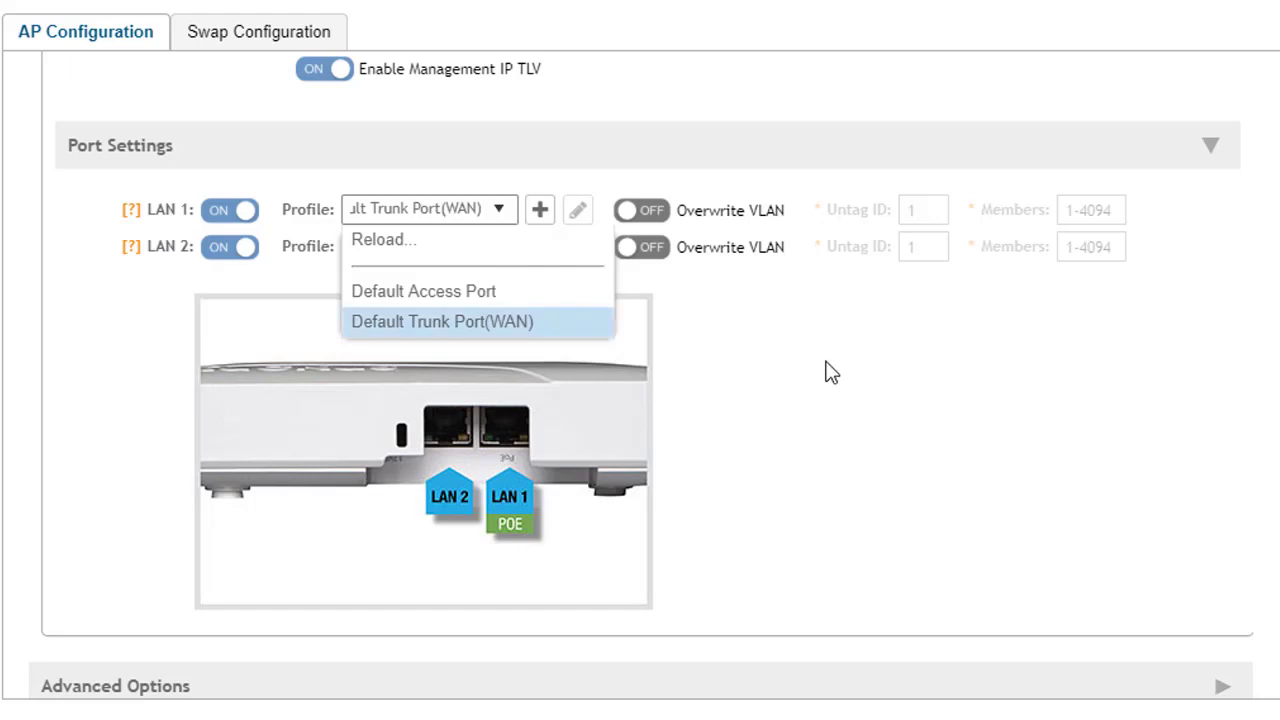
{"action": "left_click", "coordinate": [749, 369]}
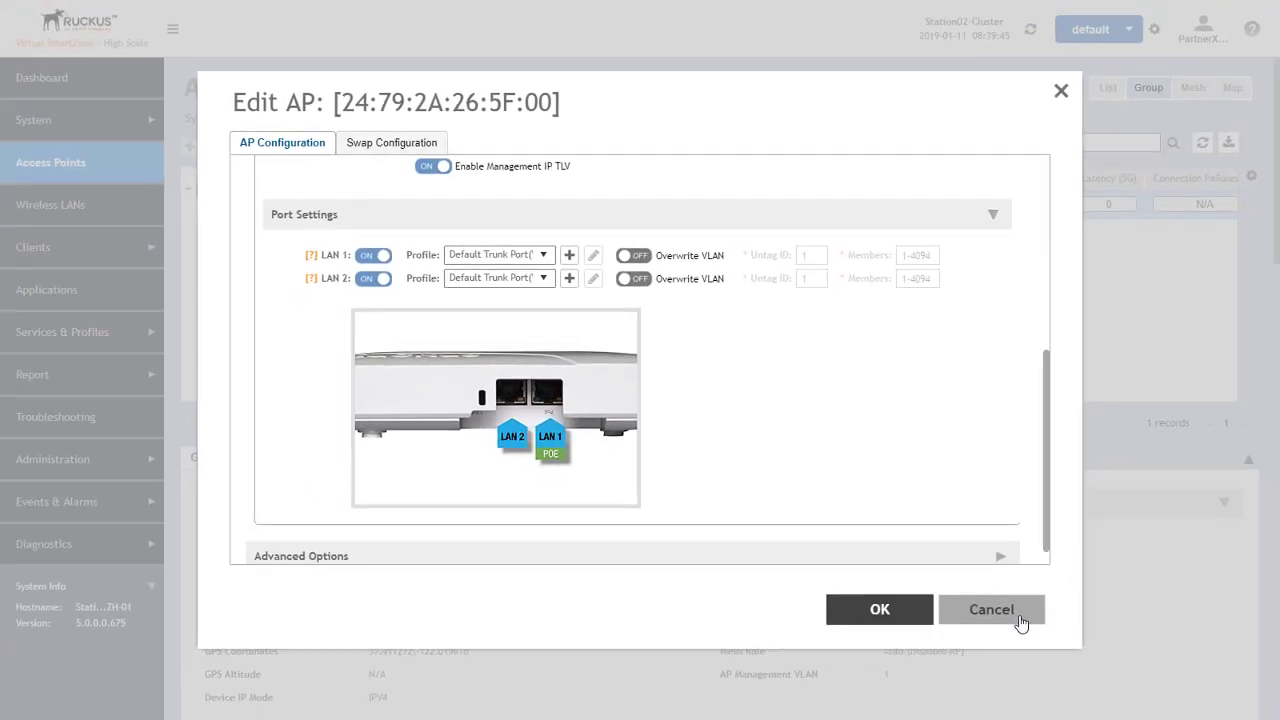
Discard the st02-ap edits and go to Services & Profiles > Tunnels & Ports
{"action": "left_click", "coordinate": [1020, 622]}
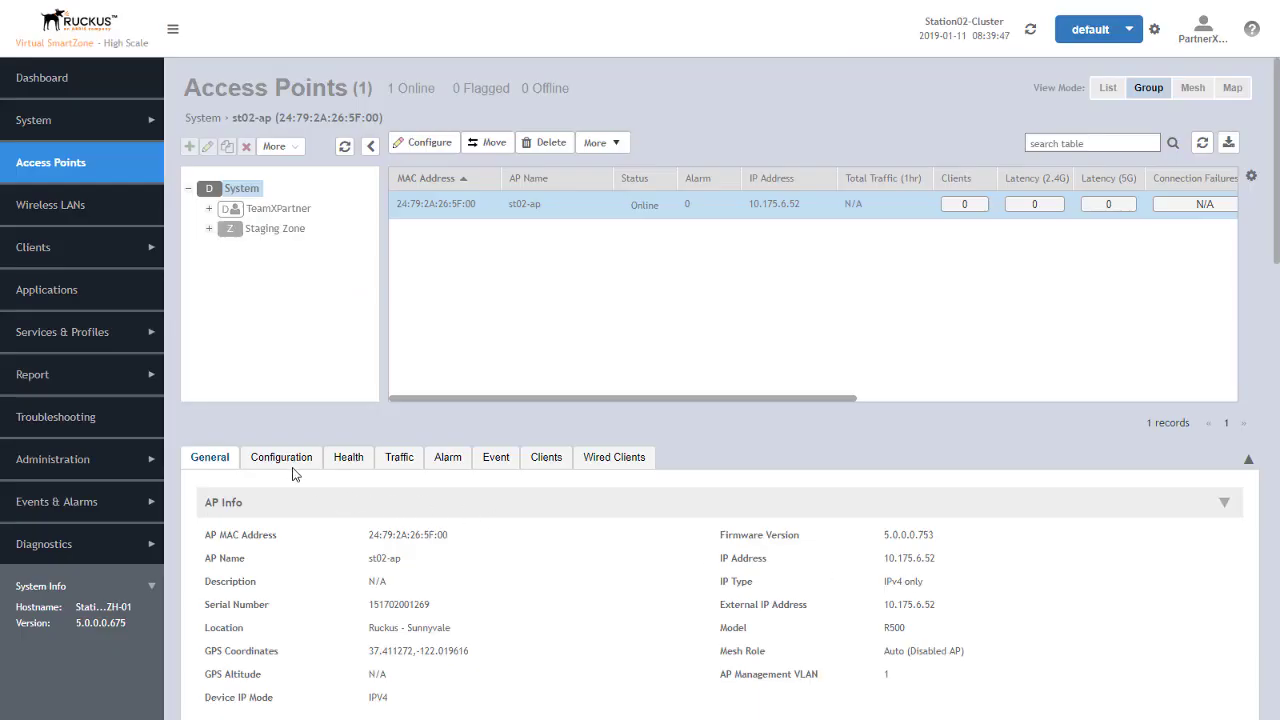
{"action": "left_click", "coordinate": [49, 333]}
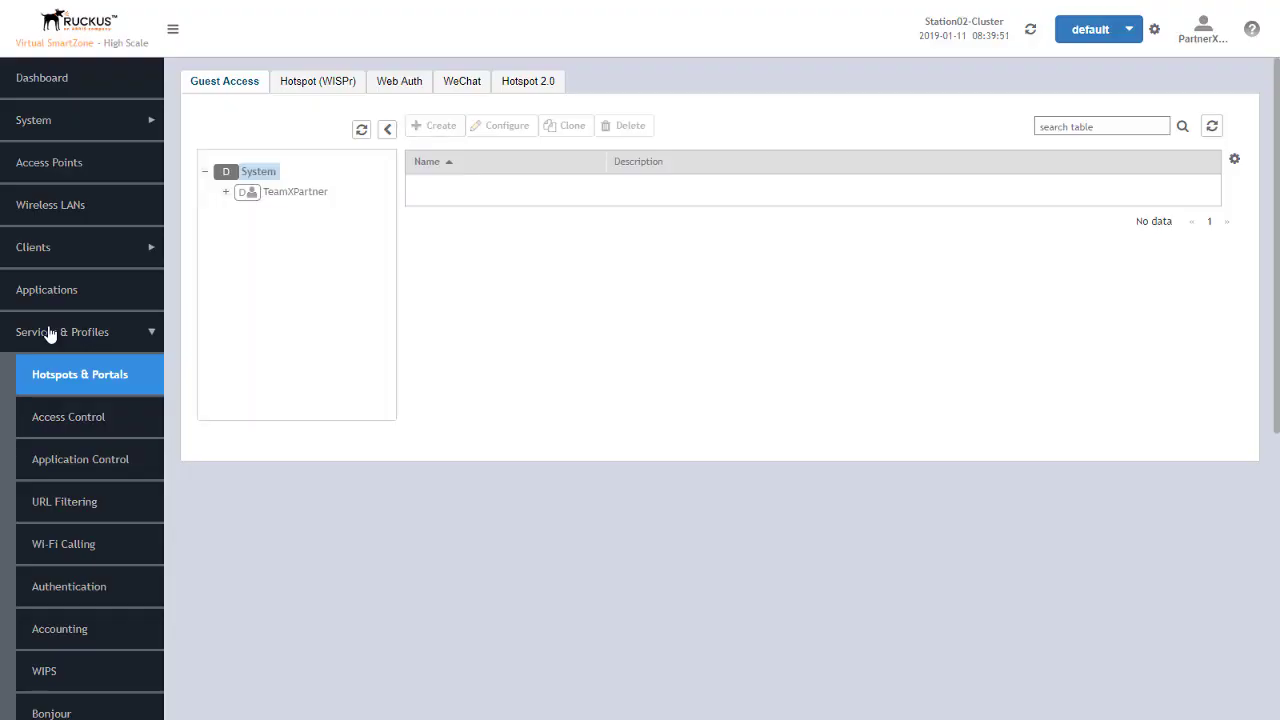
{"action": "scroll", "coordinate": [47, 335], "scroll_direction": "down", "scroll_amount": 5}
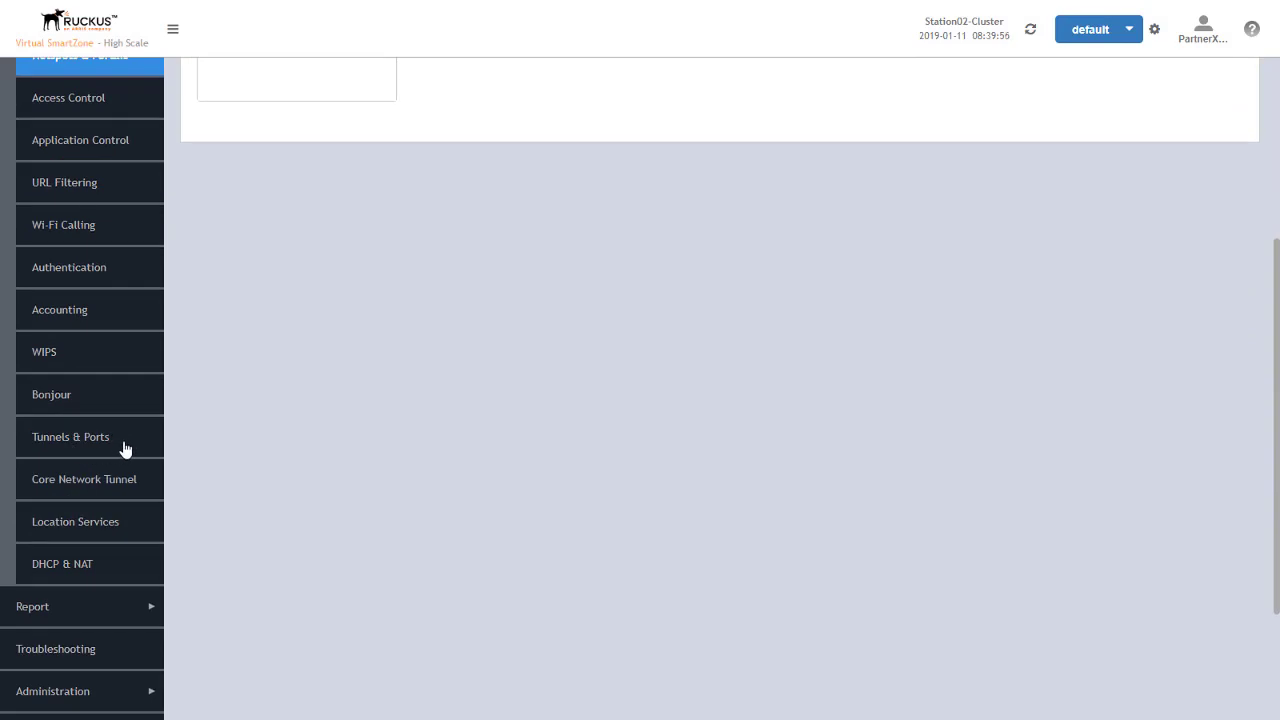
{"action": "left_click", "coordinate": [70, 437]}
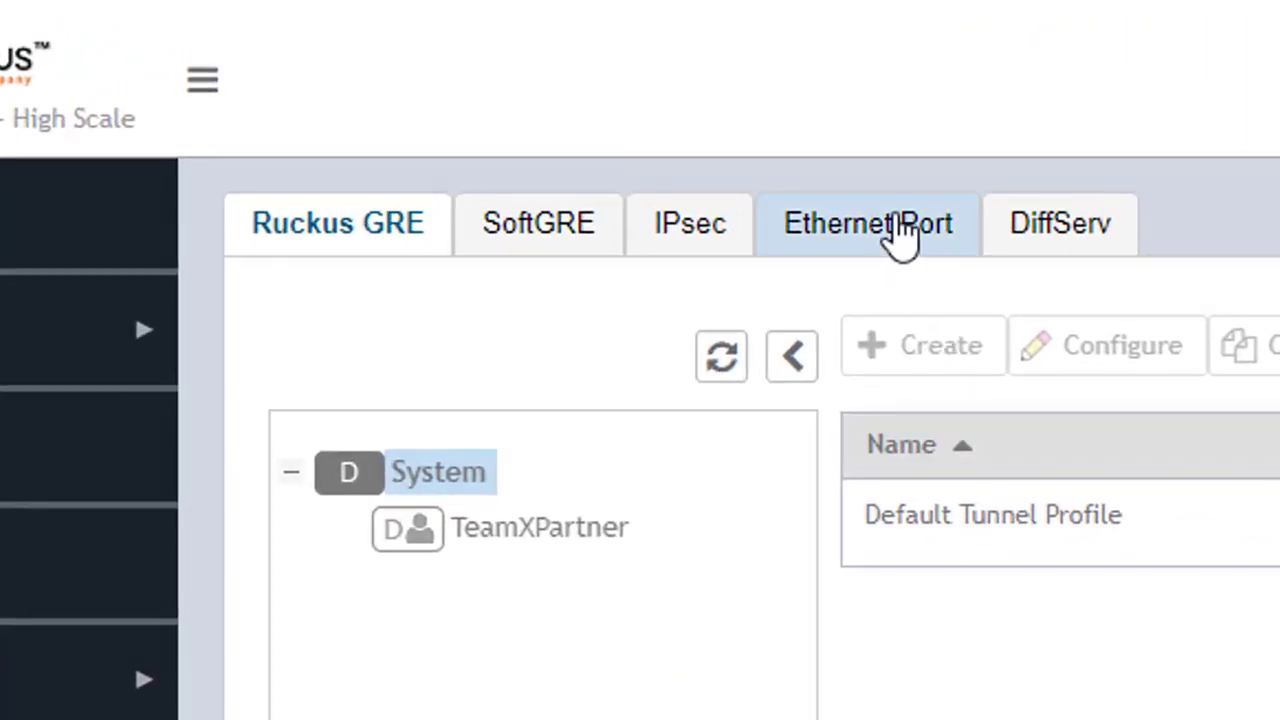
Show Ethernet Port profiles for PartnerXZone under TeamXPartner > PartnerXDomain
{"action": "left_click", "coordinate": [900, 235]}
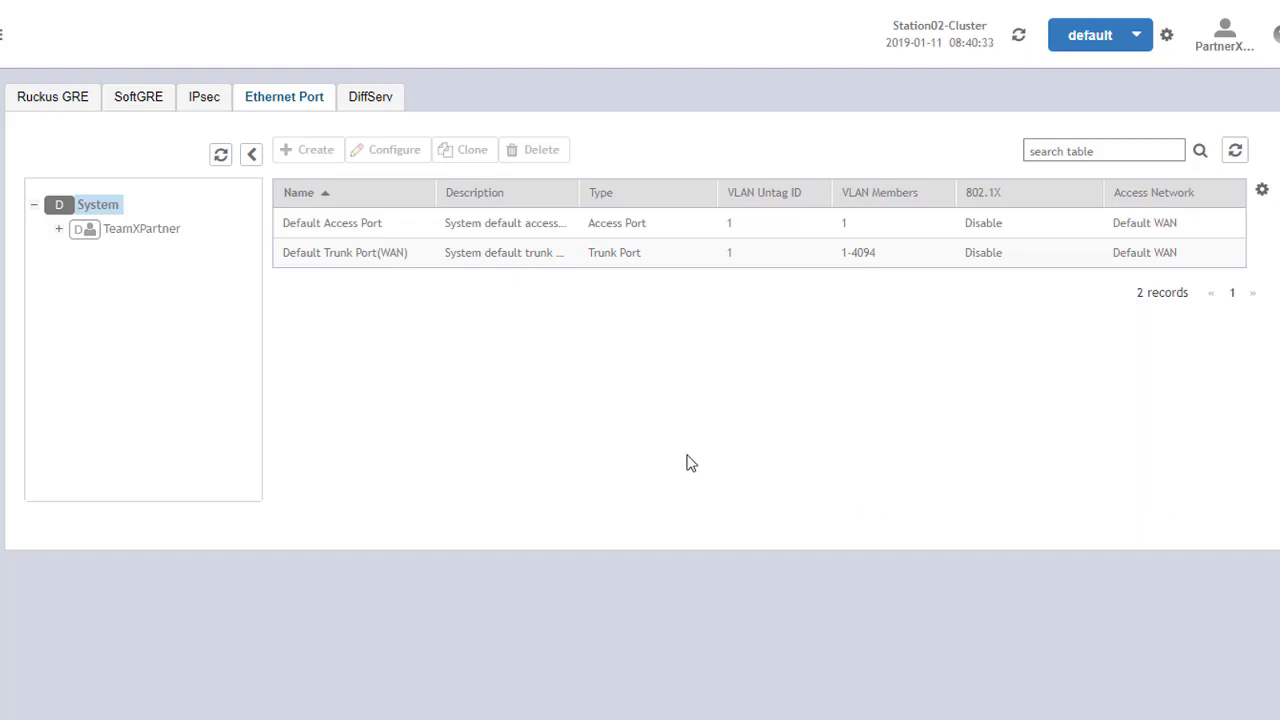
{"action": "left_click", "coordinate": [59, 230]}
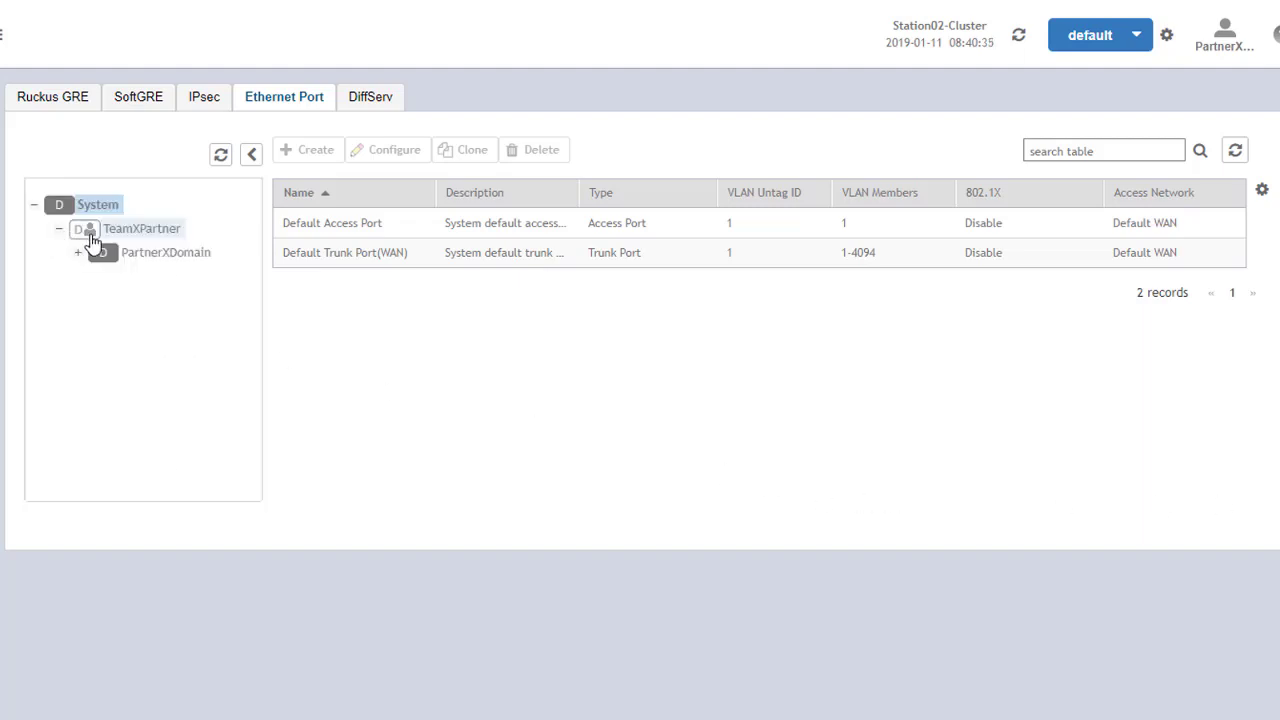
{"action": "left_click", "coordinate": [78, 252]}
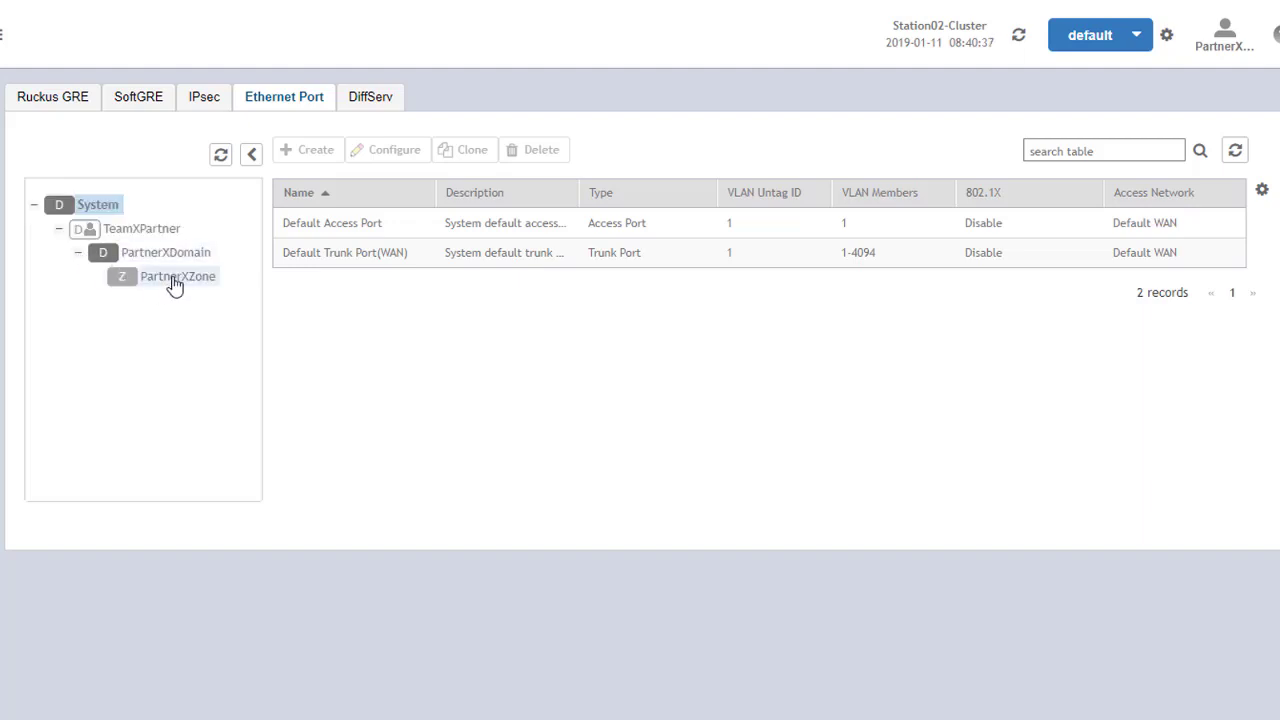
{"action": "left_click", "coordinate": [174, 283]}
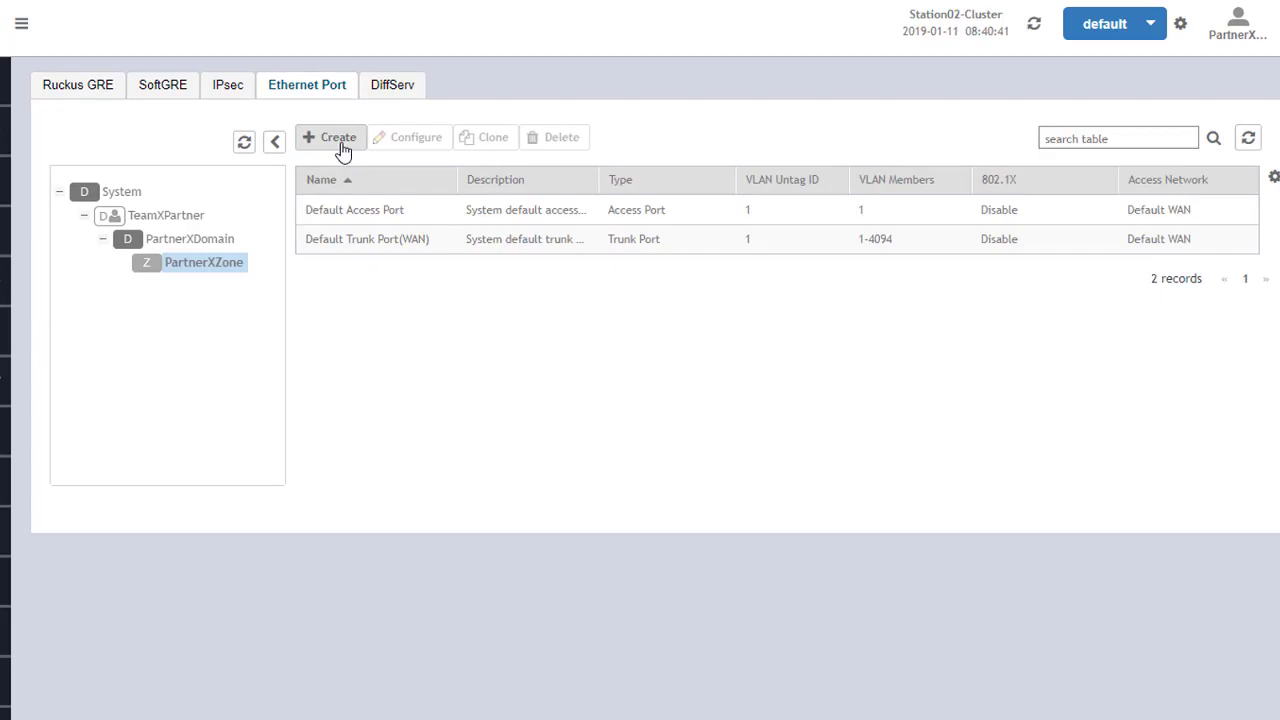
Start a new Ethernet Port profile named SampleProfile
{"action": "left_click", "coordinate": [343, 150]}
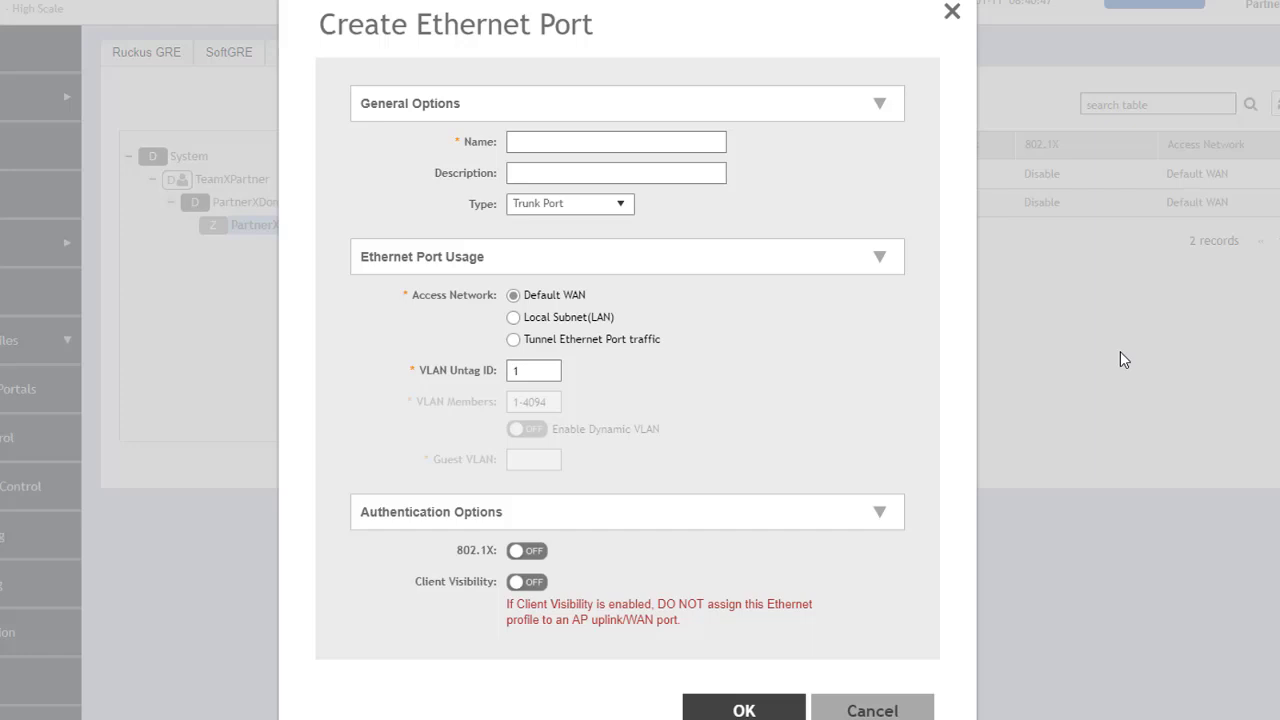
{"action": "left_click", "coordinate": [600, 146]}
{"action": "type", "text": "SampleProfile"}
Keep Trunk Port as the type and leave VLAN Untag ID at 1
{"action": "left_click", "coordinate": [629, 210]}
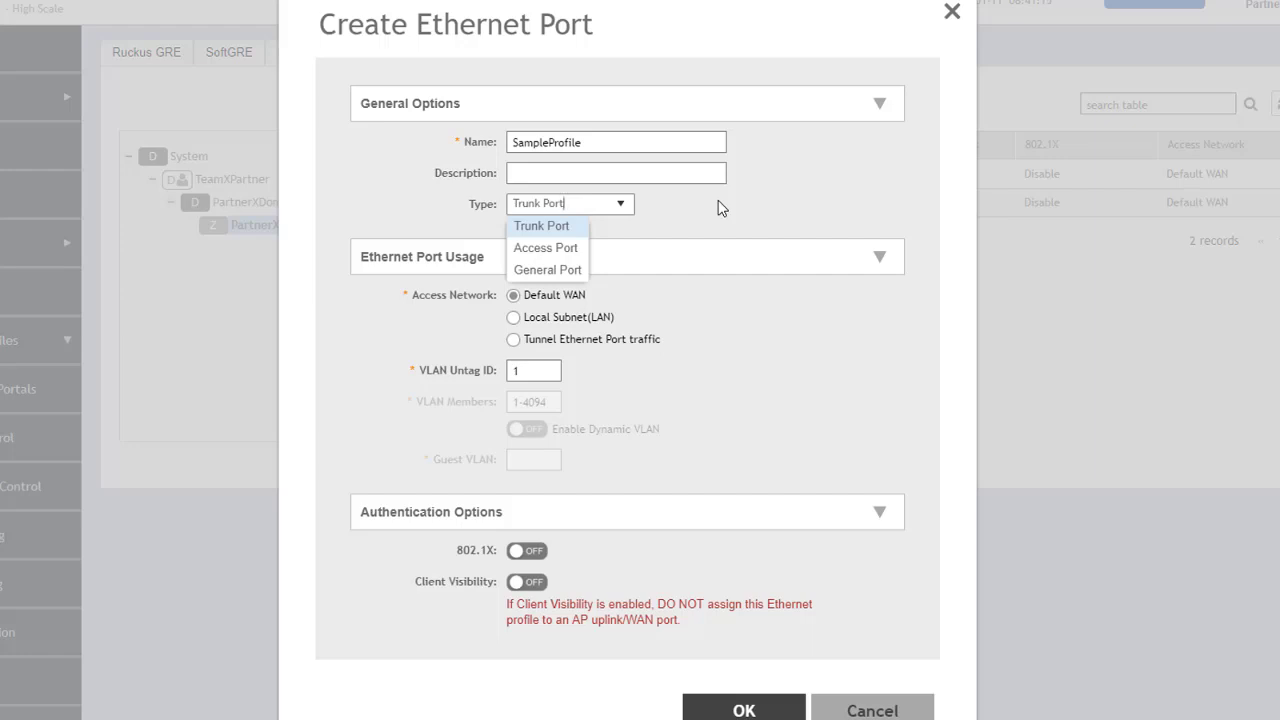
{"action": "left_click", "coordinate": [744, 209]}
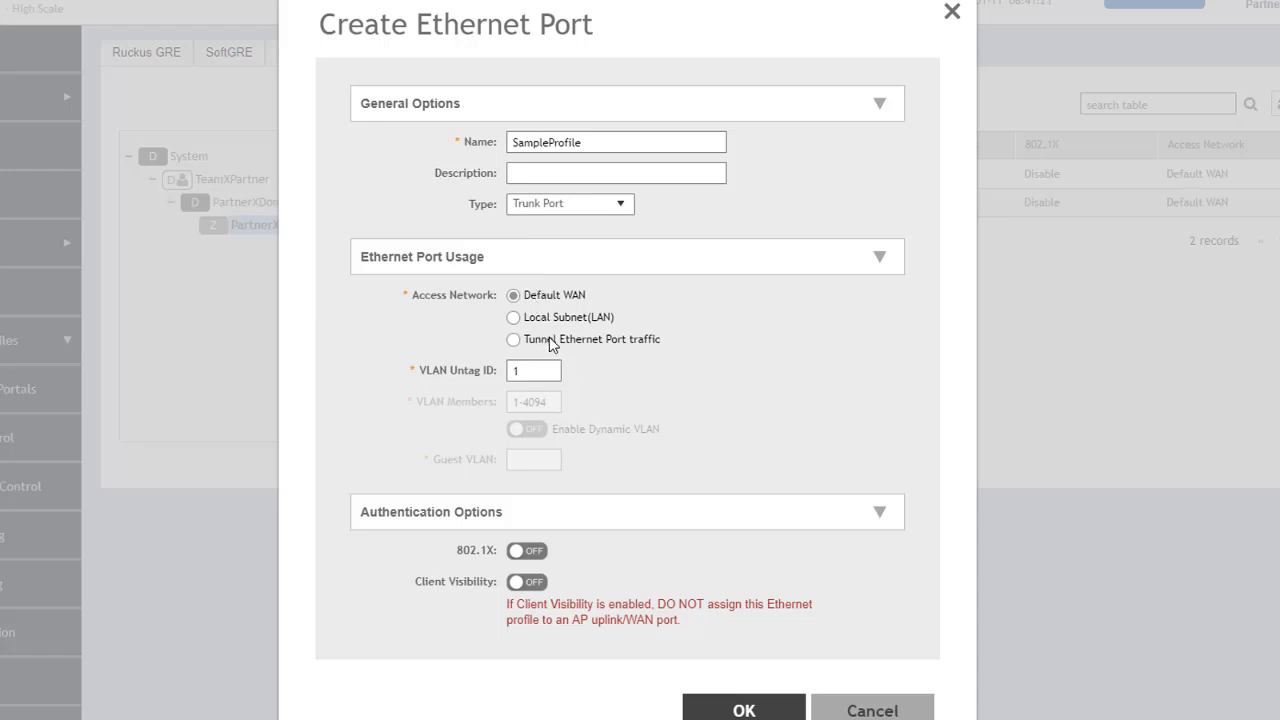
{"action": "left_click", "coordinate": [538, 372]}
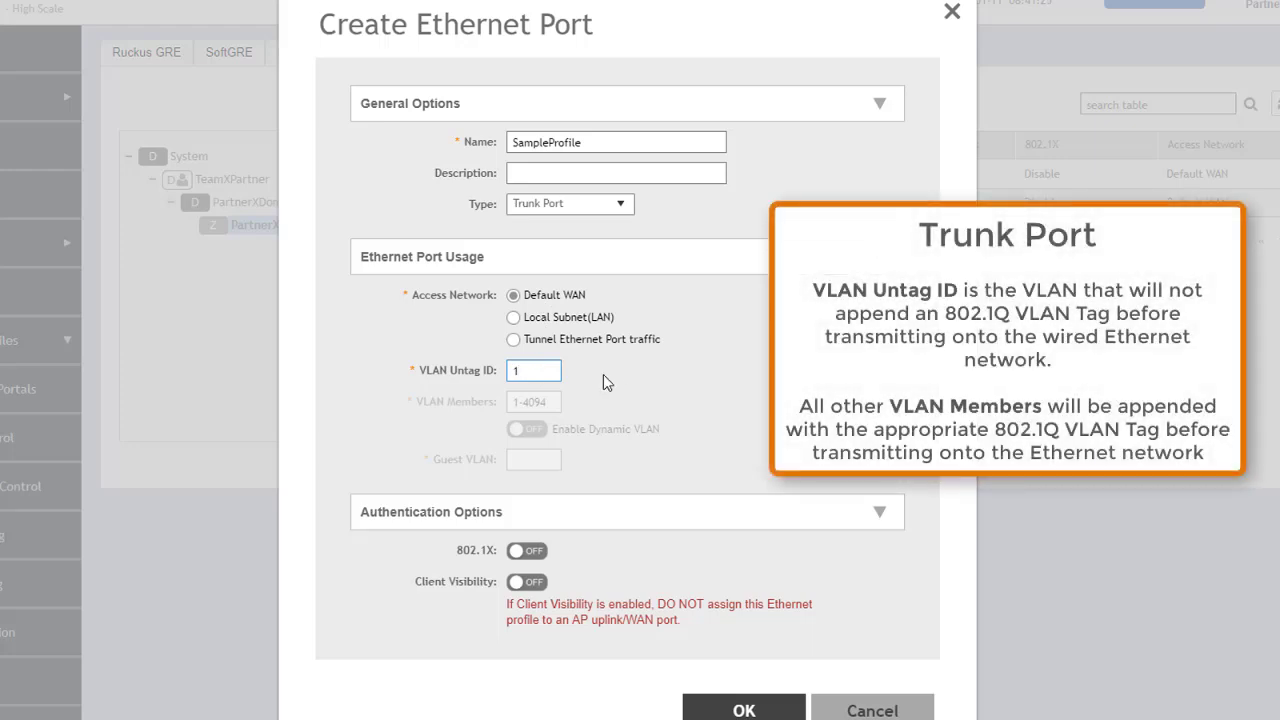
{"action": "left_click", "coordinate": [644, 372]}
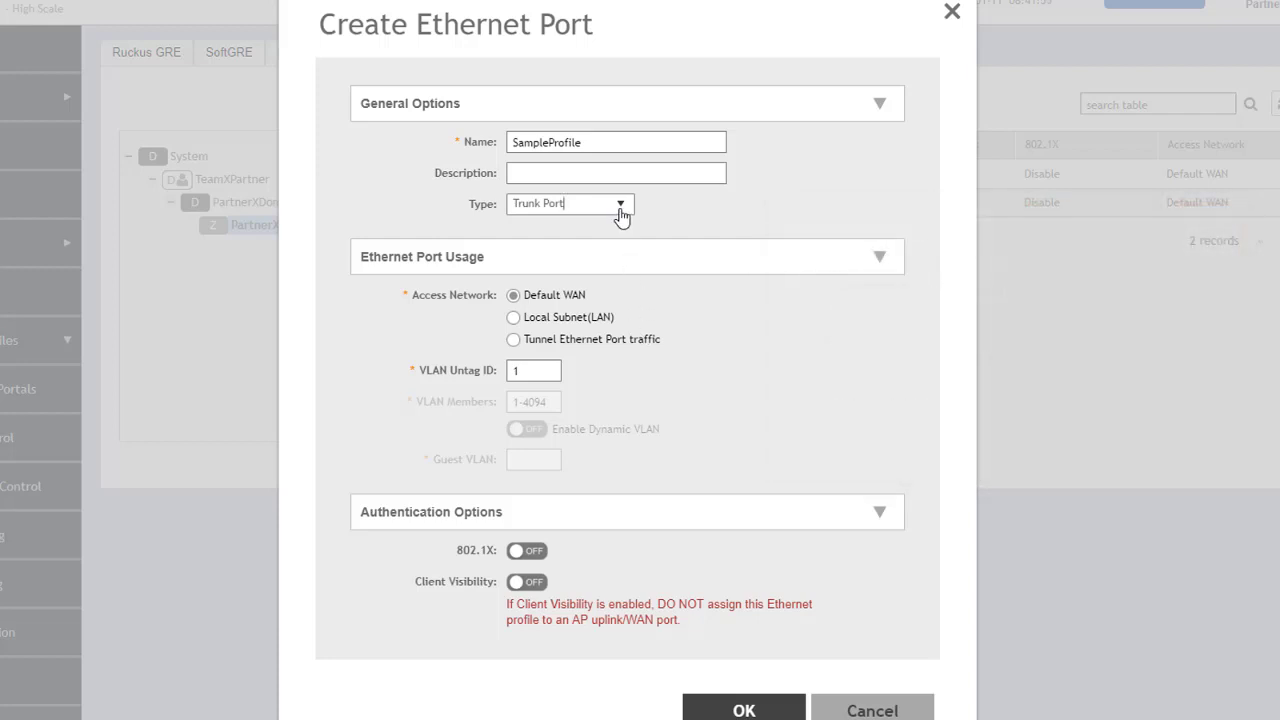
Switch the port type to Access Port and set VLAN Untag ID to 10
{"action": "left_click", "coordinate": [618, 205]}
{"action": "left_click", "coordinate": [572, 252]}
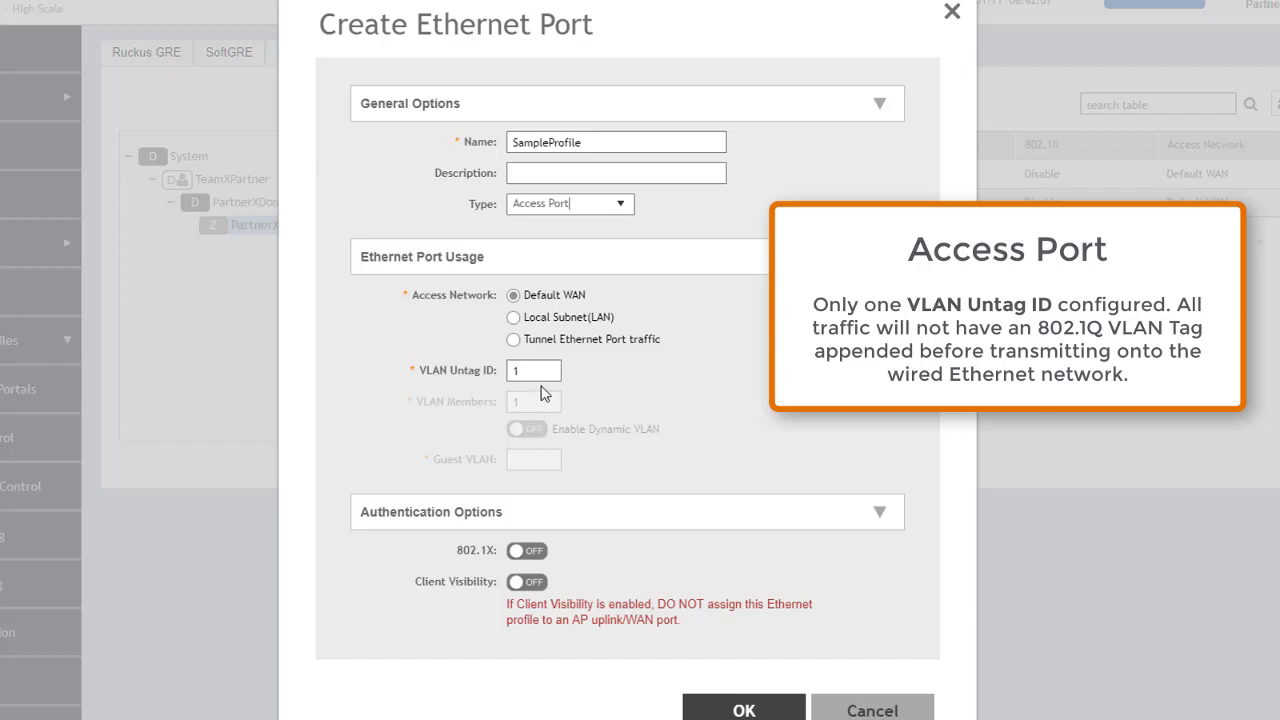
{"action": "double_click", "coordinate": [511, 371]}
{"action": "type", "text": "10"}
{"action": "left_click", "coordinate": [607, 388]}
Change the VLAN Untag ID back to 1
{"action": "left_click", "coordinate": [528, 371]}
{"action": "left_click_drag", "start_coordinate": [528, 371], "coordinate": [513, 372]}
{"action": "type", "text": "1"}
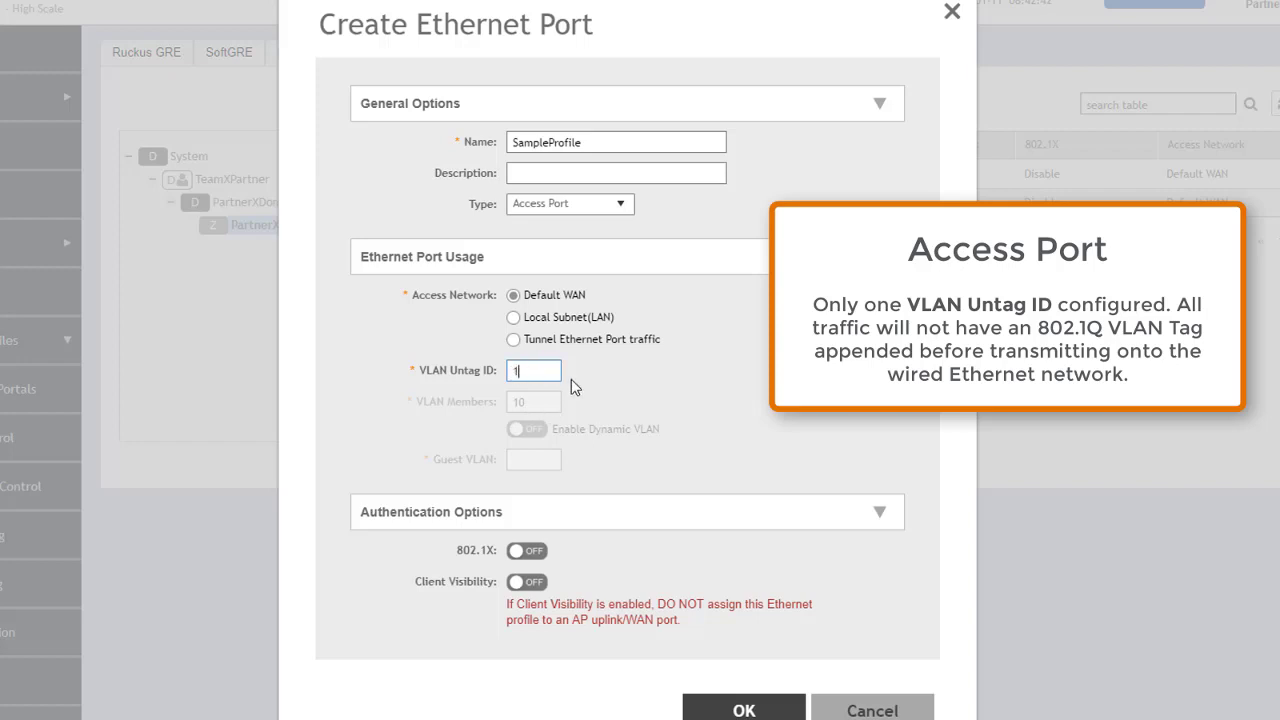
{"action": "left_click", "coordinate": [623, 208]}
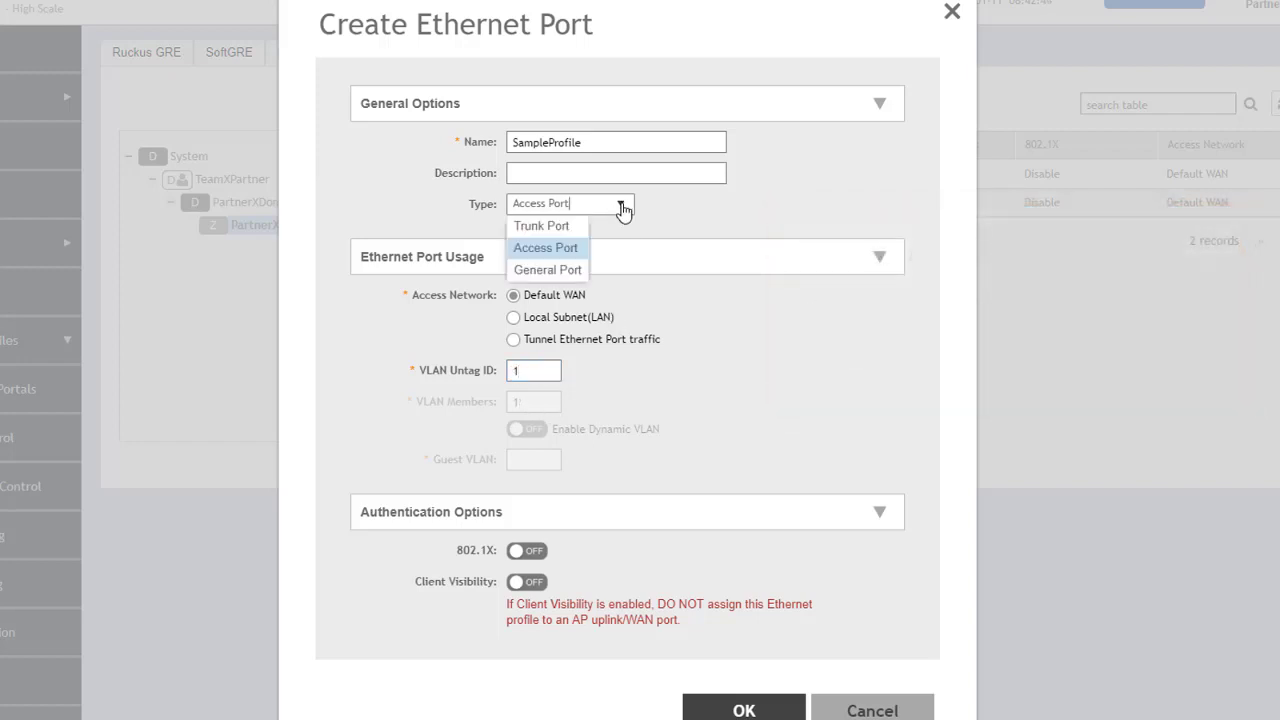
Make SampleProfile a General Port with VLAN Members 1,6-9,20
{"action": "left_click", "coordinate": [548, 271]}
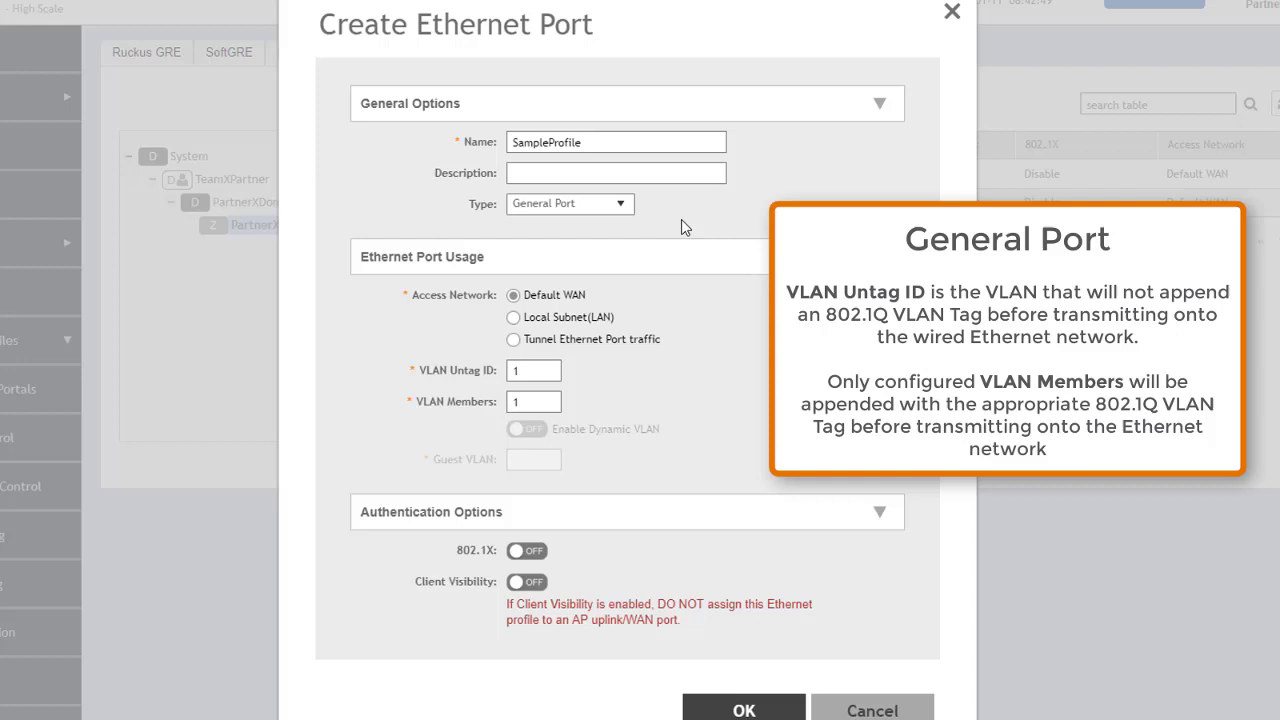
{"action": "double_click", "coordinate": [533, 403]}
{"action": "left_click", "coordinate": [538, 403]}
{"action": "type", "text": ",6-9,20"}
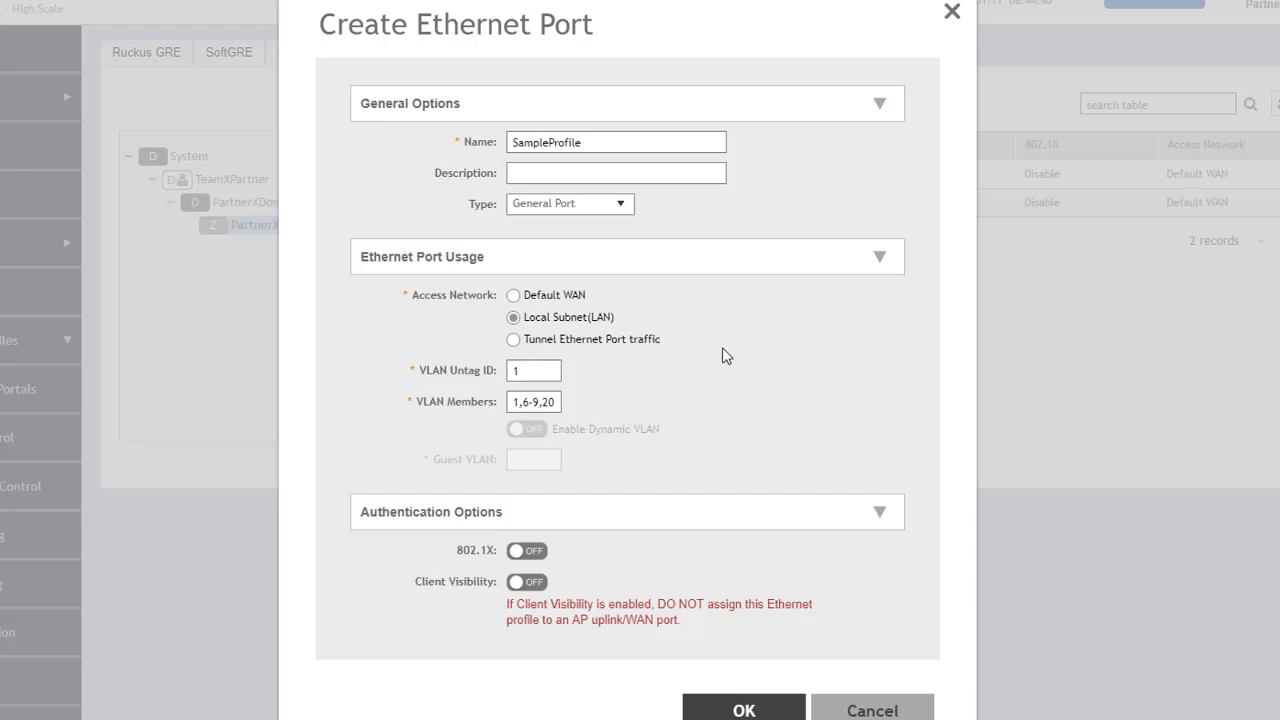
Tunnel the port's traffic using Default Tunnel Profile as the GRE tunnel profile
{"action": "left_click", "coordinate": [514, 339]}
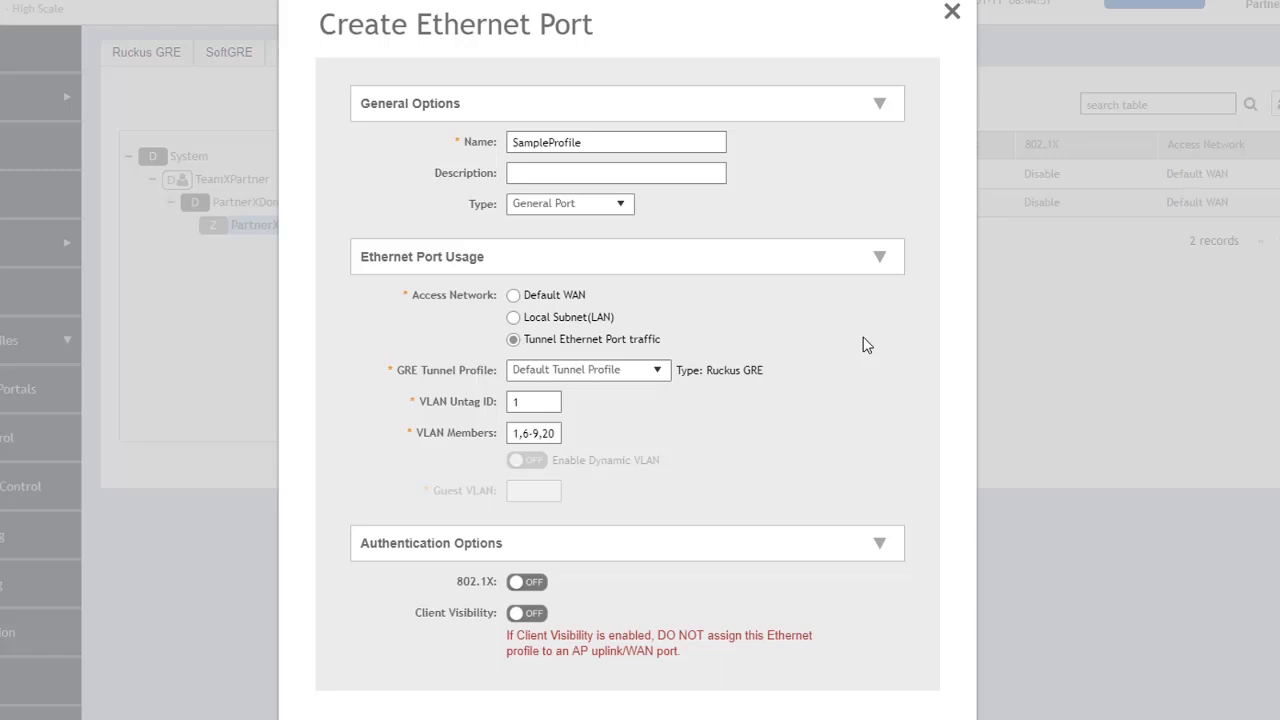
{"action": "left_click", "coordinate": [660, 374]}
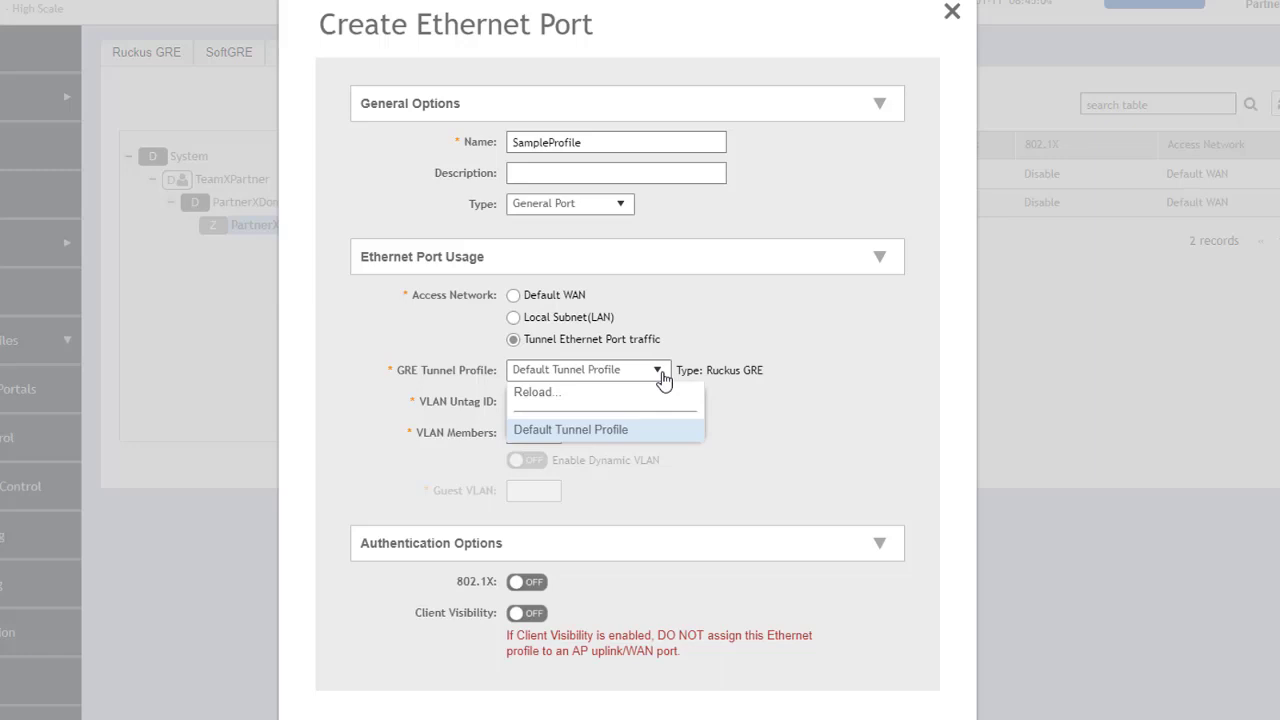
{"action": "left_click", "coordinate": [747, 340]}
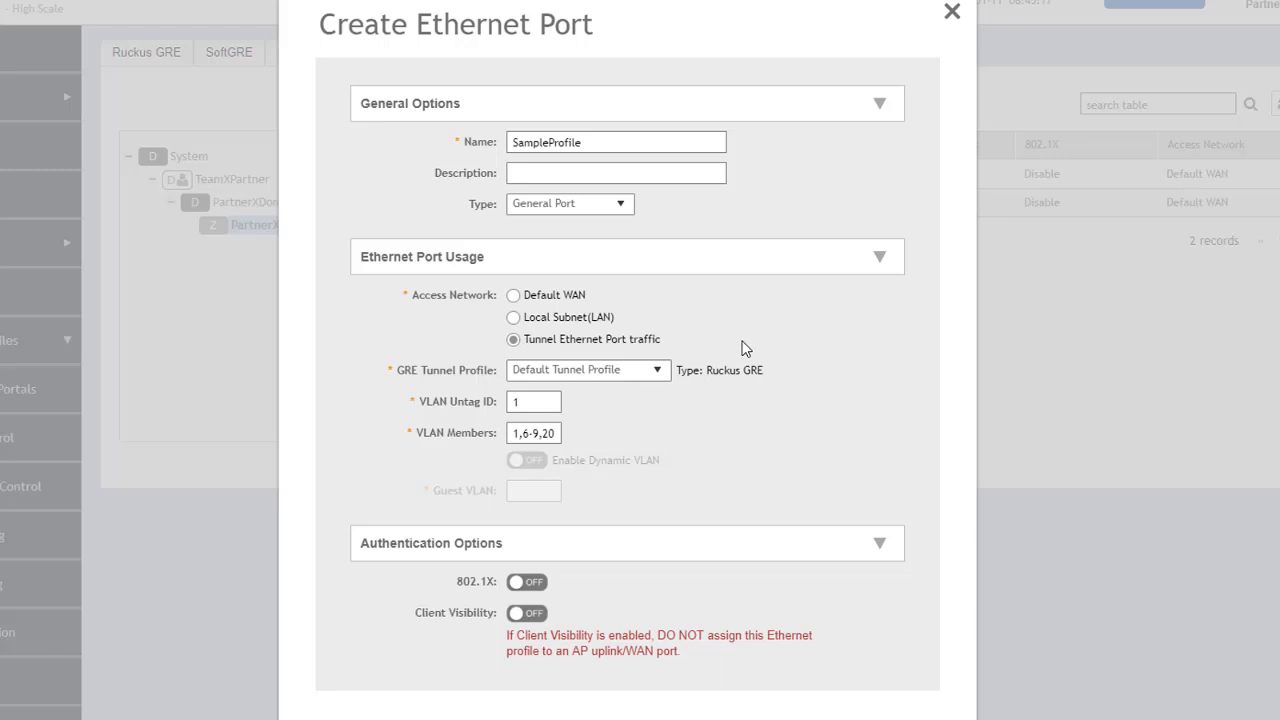
Change the port type to Trunk Port and collapse Ethernet Port Usage
{"action": "left_click", "coordinate": [622, 204]}
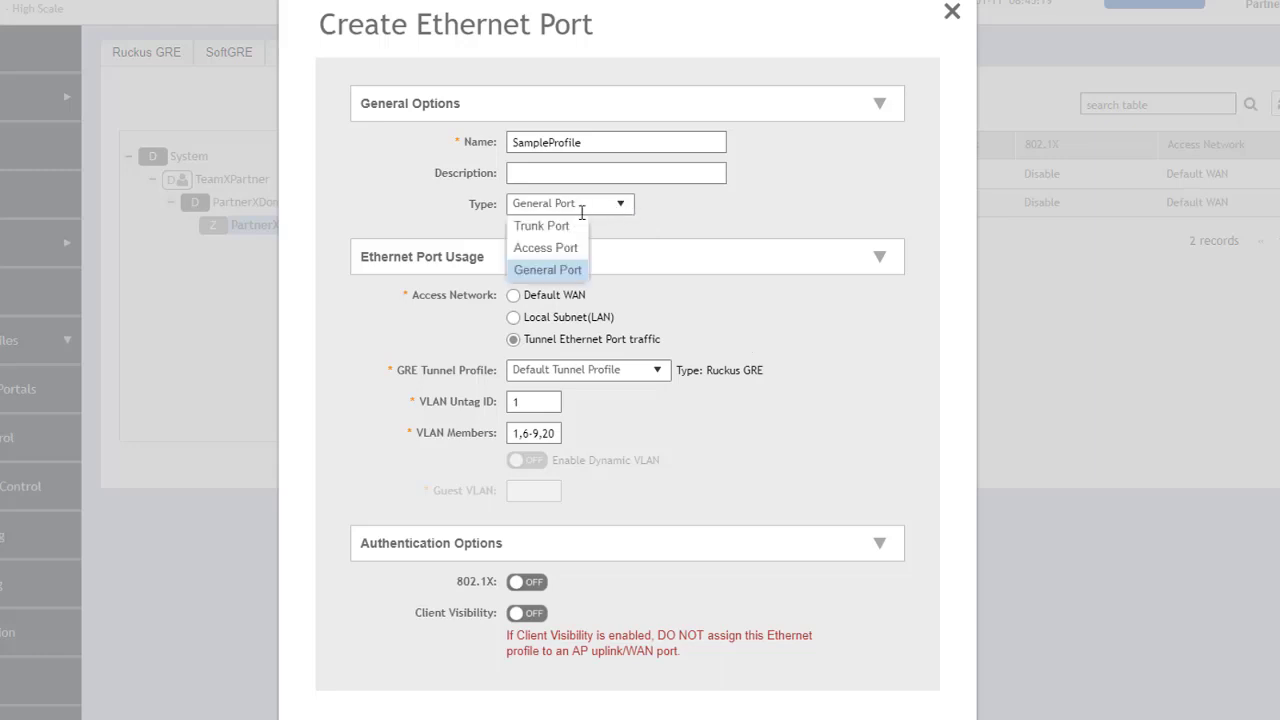
{"action": "left_click", "coordinate": [558, 226]}
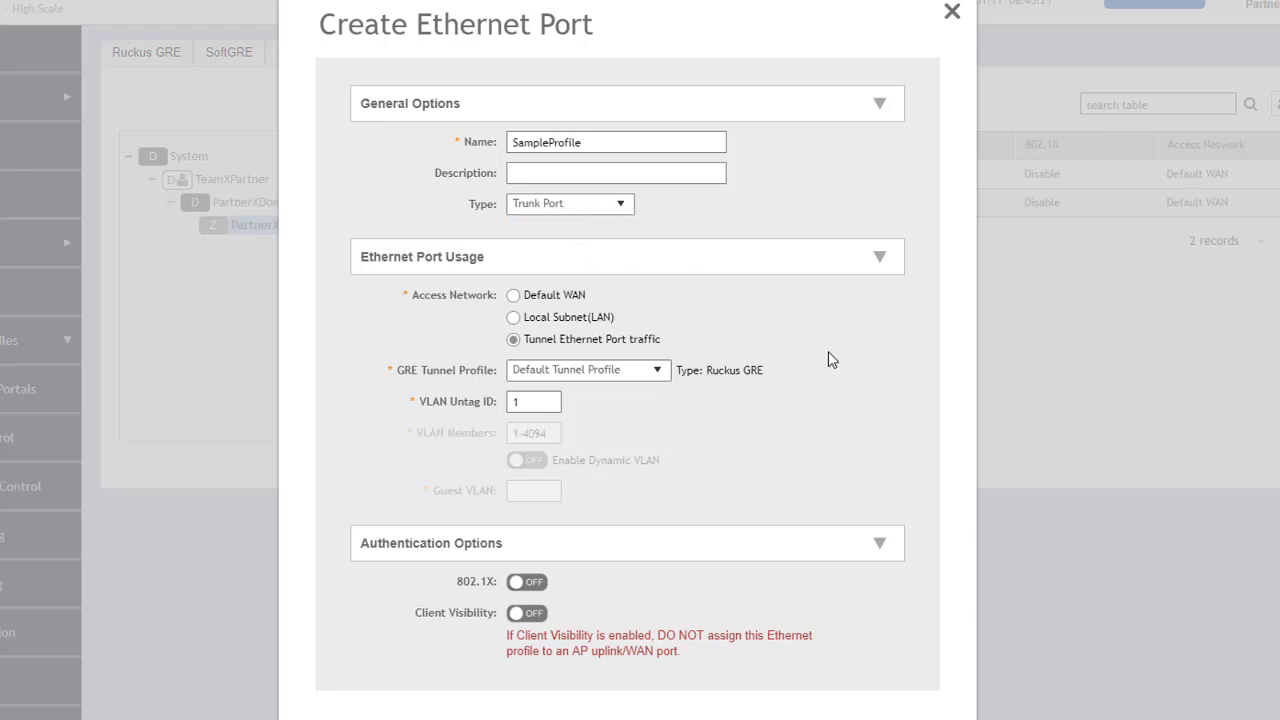
{"action": "left_click", "coordinate": [880, 258]}
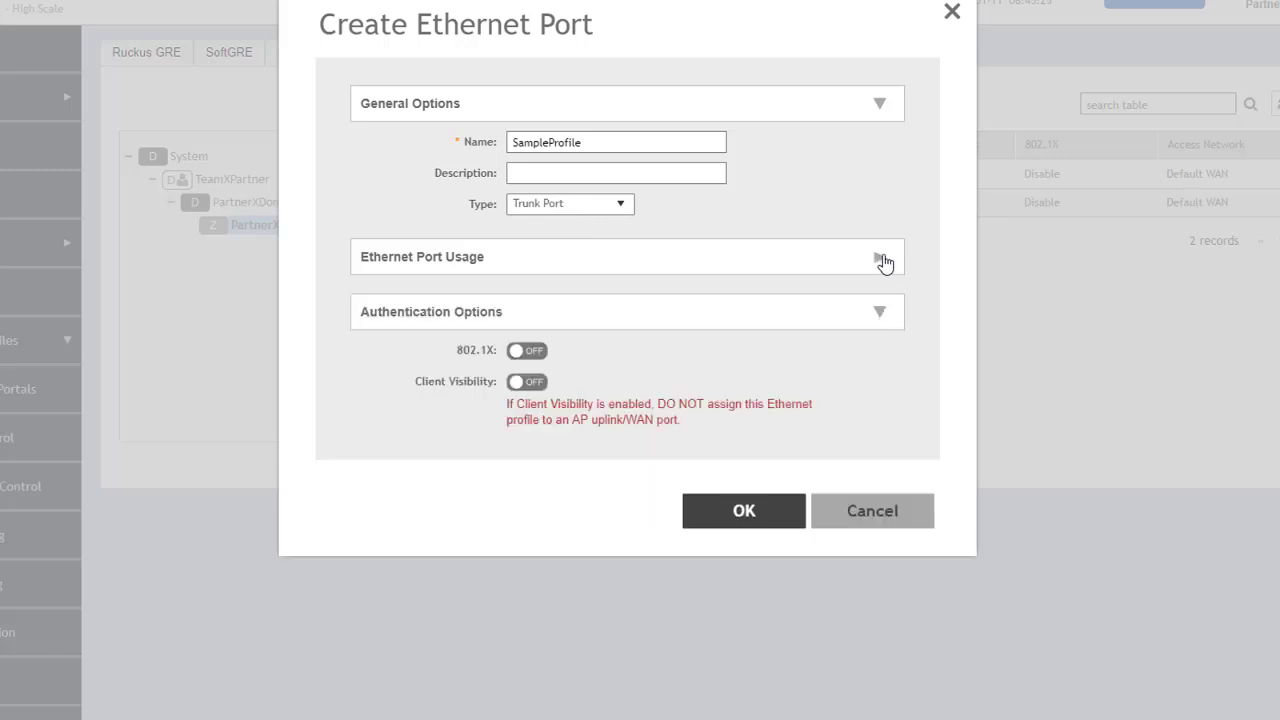
Enable 802.1X with the Port-based Authenticator role
{"action": "left_click", "coordinate": [532, 351]}
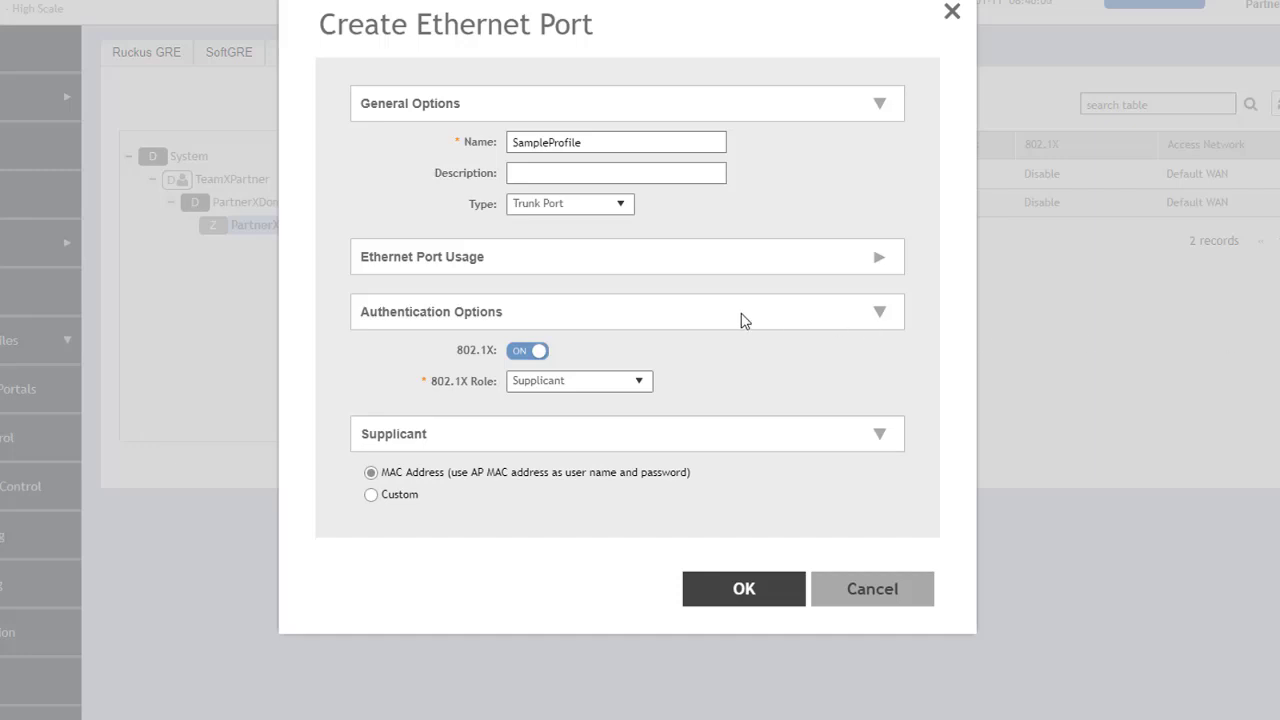
{"action": "left_click", "coordinate": [645, 390]}
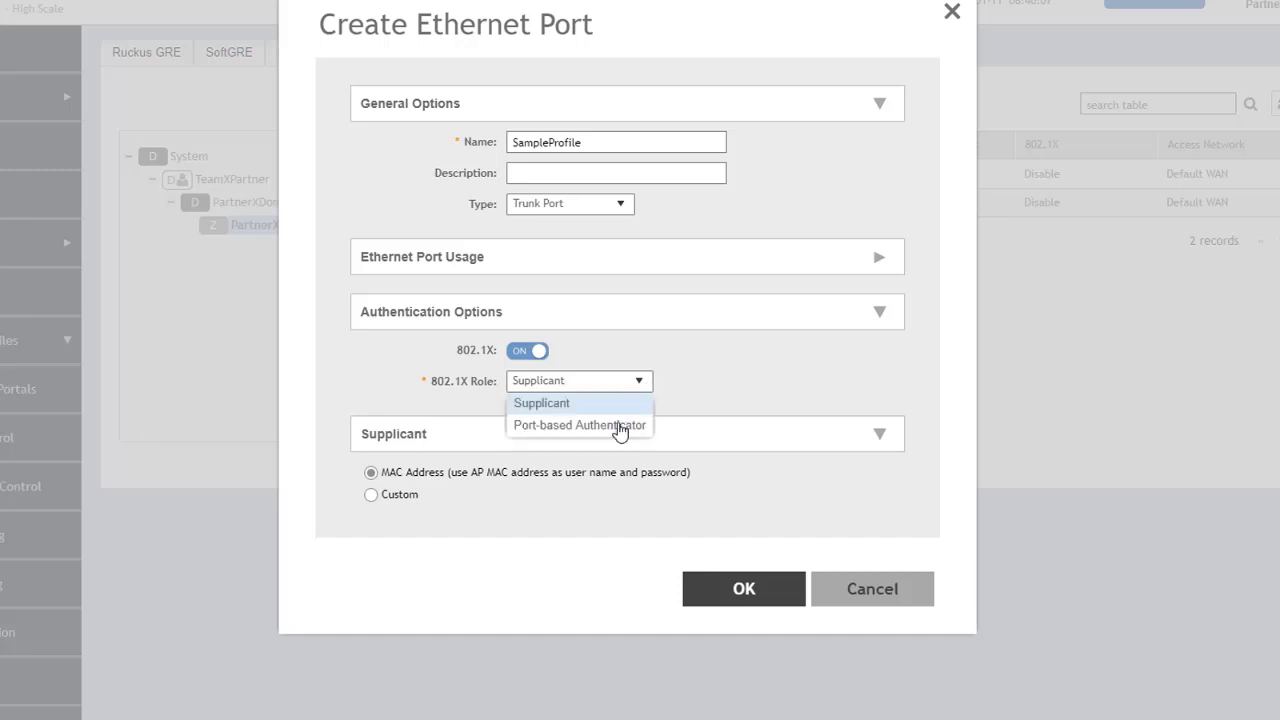
{"action": "left_click", "coordinate": [619, 428]}
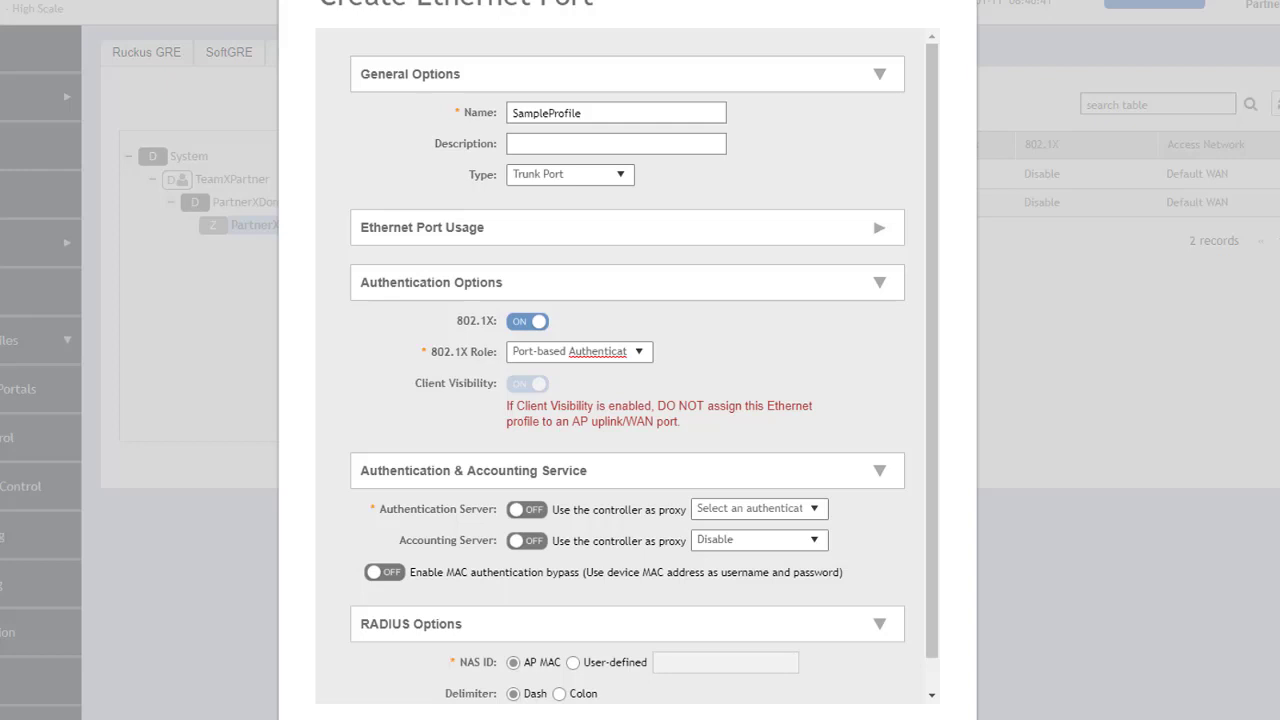
{"action": "scroll", "coordinate": [943, 686], "scroll_direction": "down", "scroll_amount": 1}
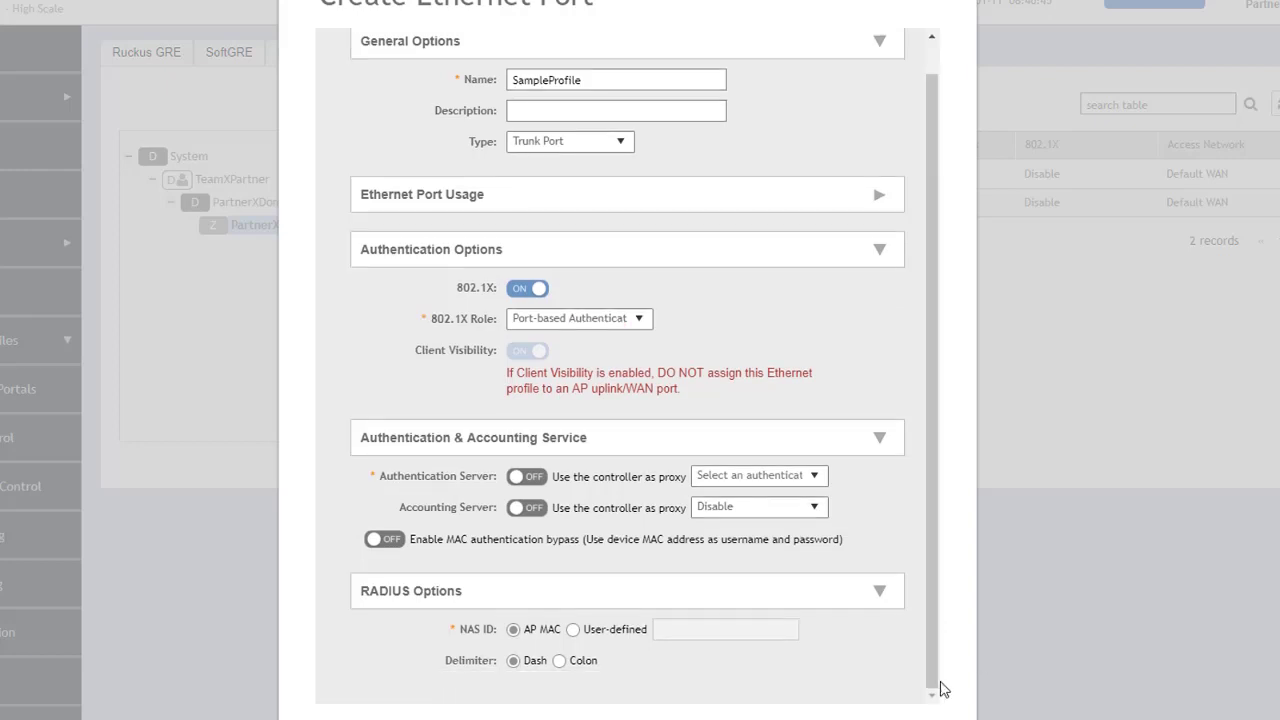
Switch to Access Port and re-enable 802.1X with the MAC-based Authenticator role
{"action": "left_click", "coordinate": [620, 143]}
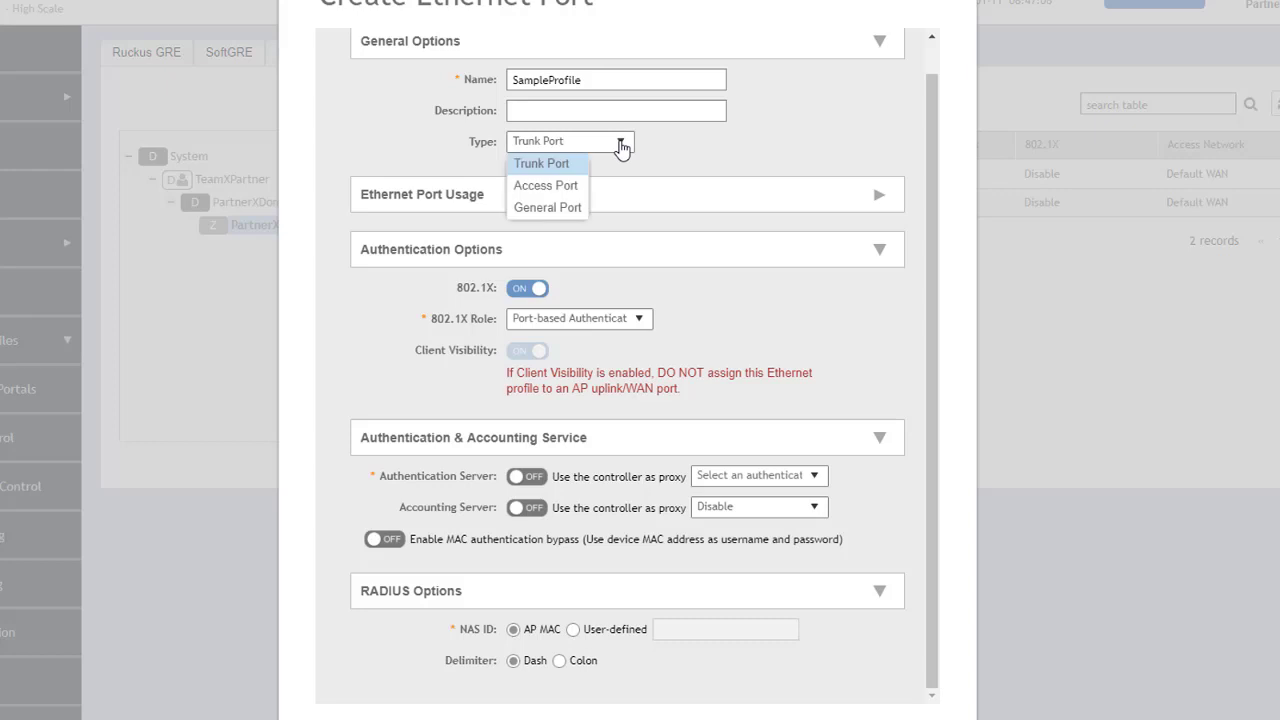
{"action": "left_click", "coordinate": [565, 188]}
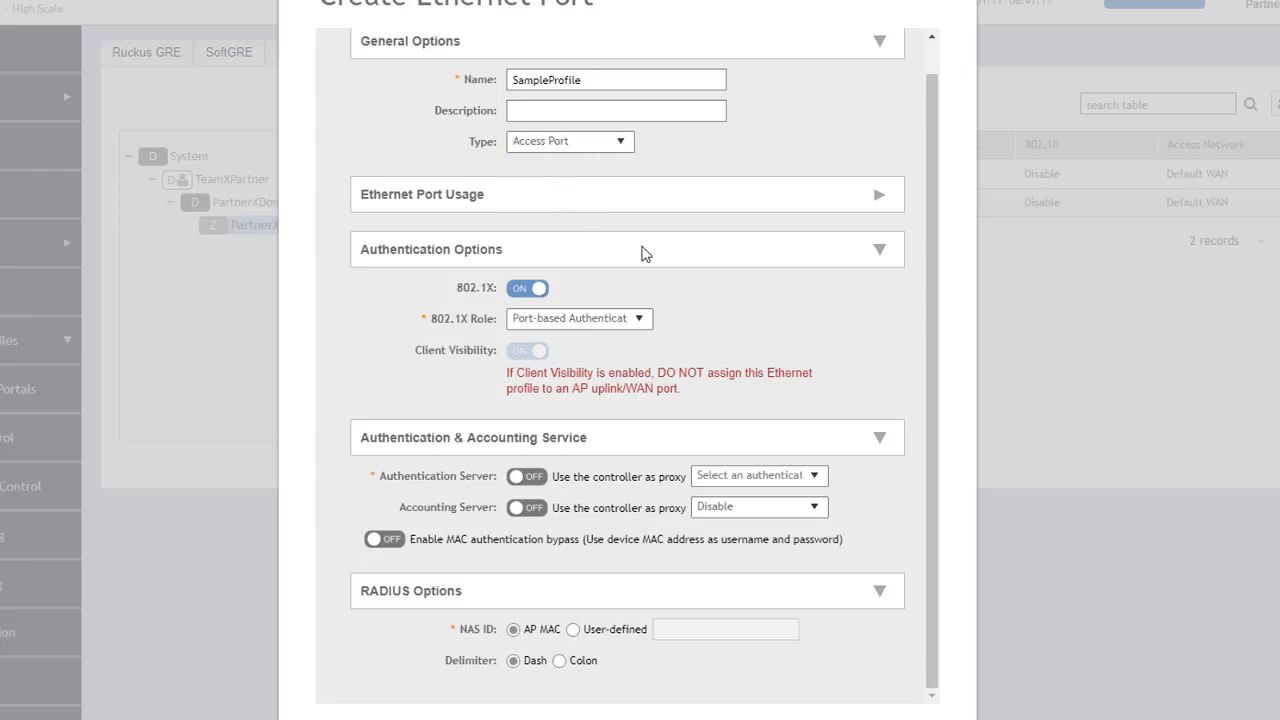
{"action": "left_click", "coordinate": [519, 292]}
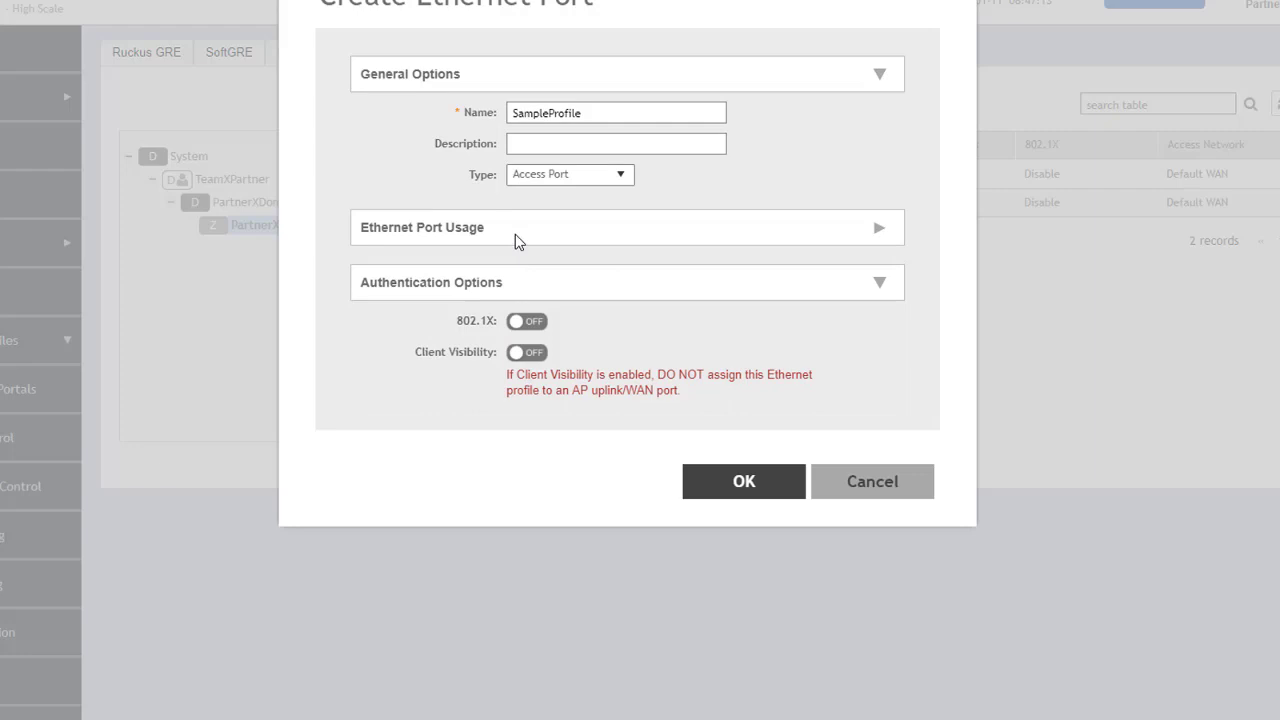
{"action": "left_click", "coordinate": [881, 286]}
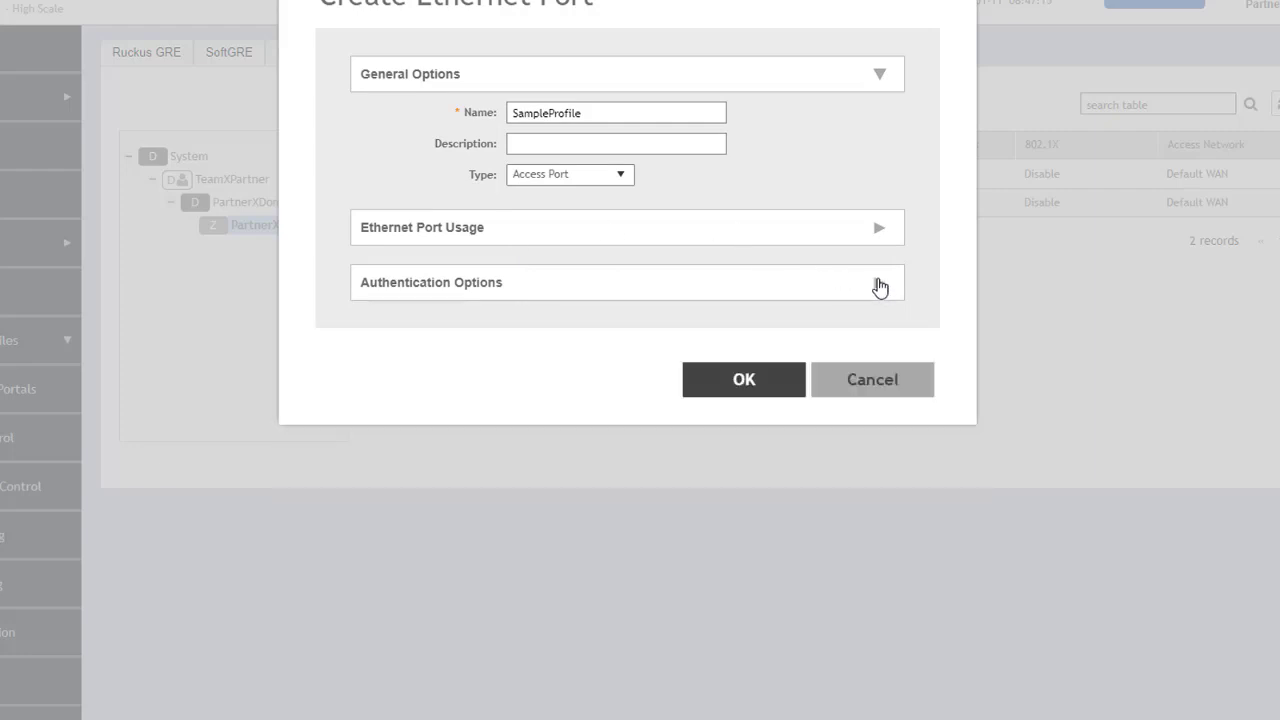
{"action": "left_click", "coordinate": [881, 286]}
{"action": "left_click", "coordinate": [527, 321]}
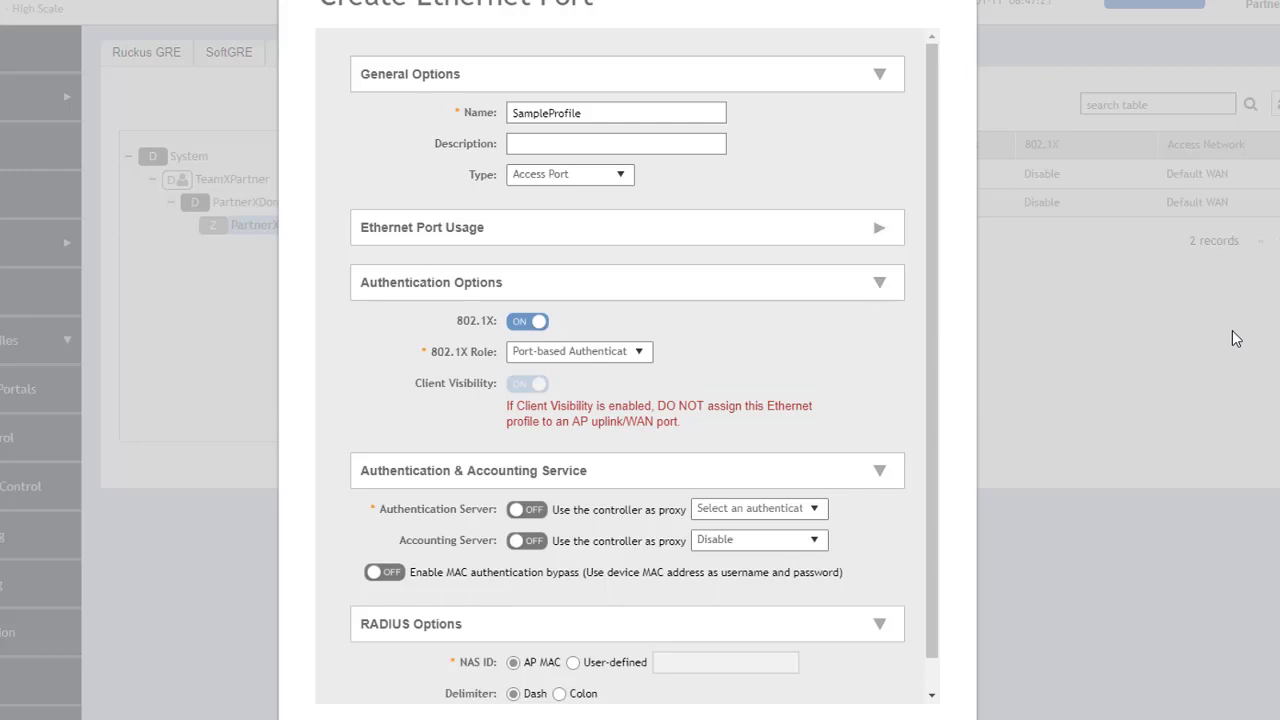
{"action": "left_click", "coordinate": [644, 356]}
{"action": "left_click", "coordinate": [633, 399]}
Set the type to General Port and re-enable 802.1X, keeping Port-based Authenticator
{"action": "left_click", "coordinate": [620, 175]}
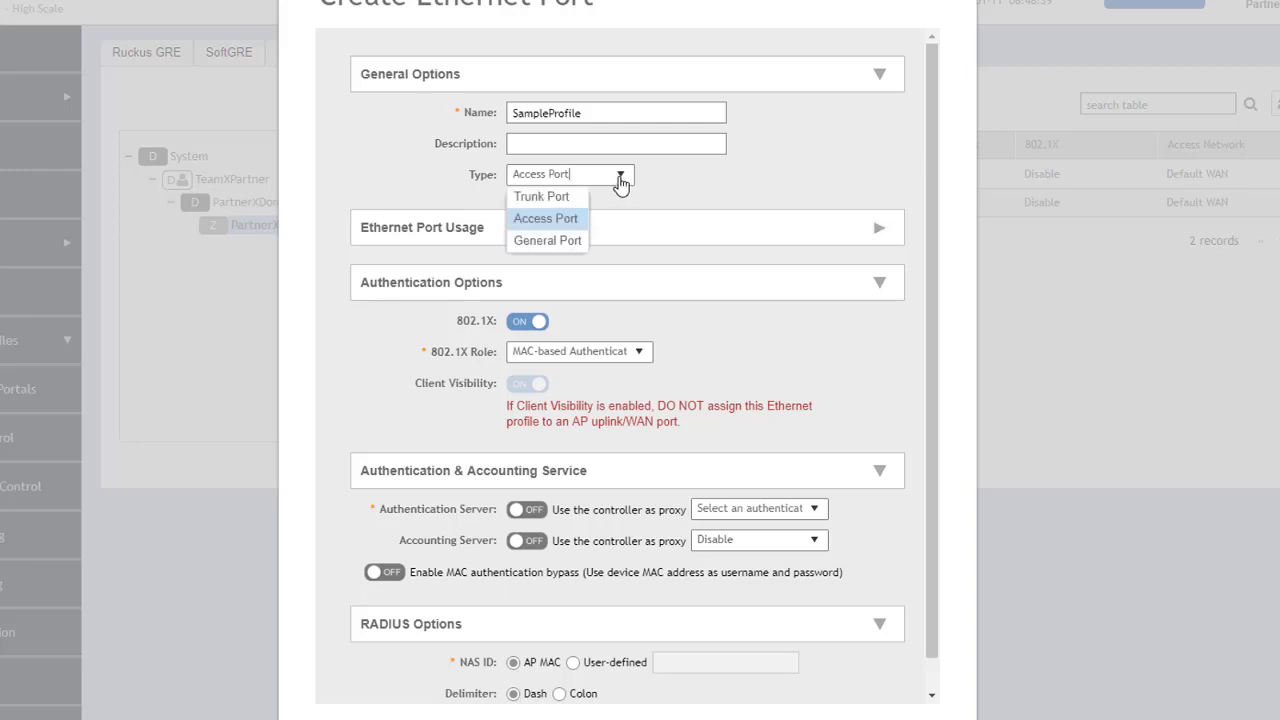
{"action": "left_click", "coordinate": [547, 240]}
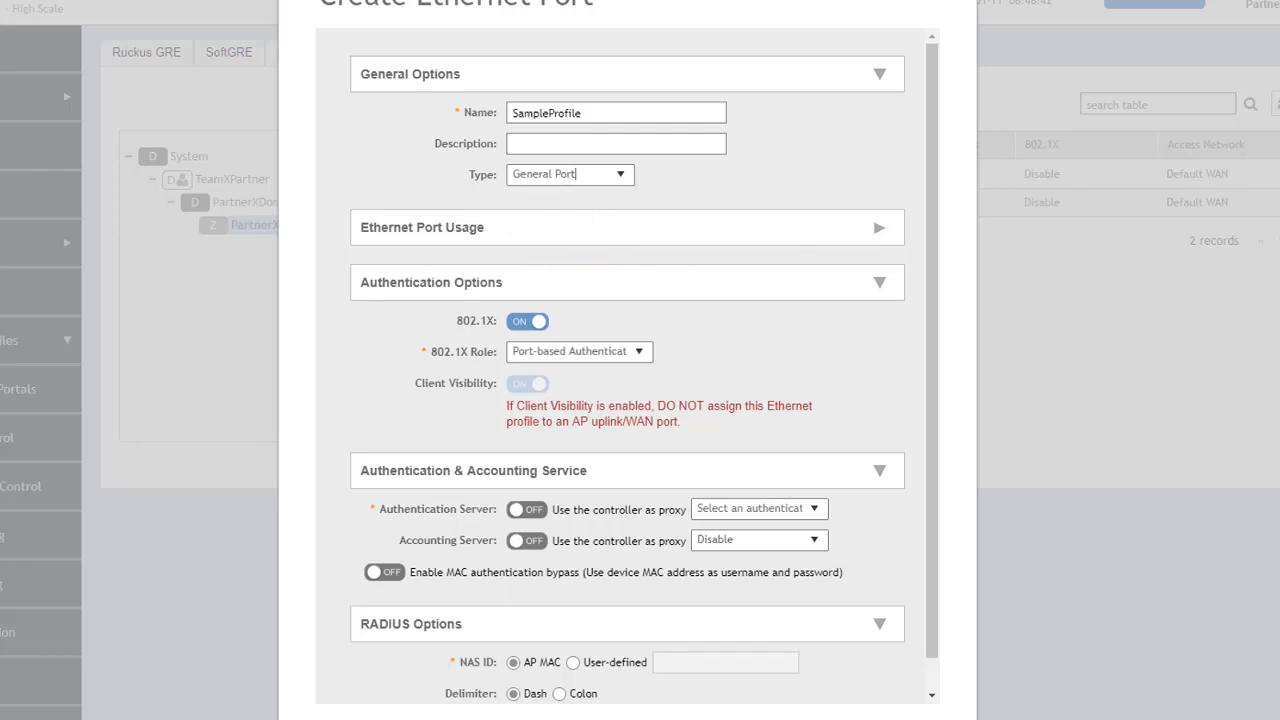
{"action": "left_click", "coordinate": [521, 322]}
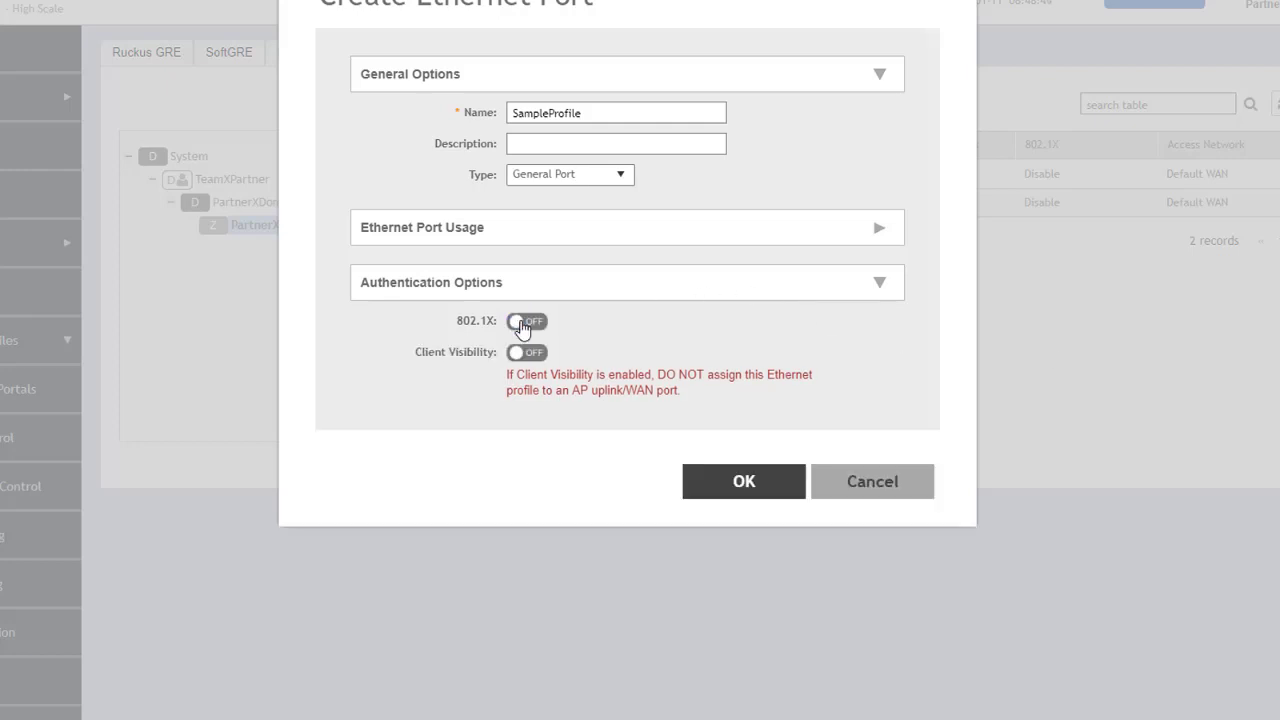
{"action": "left_click", "coordinate": [527, 322]}
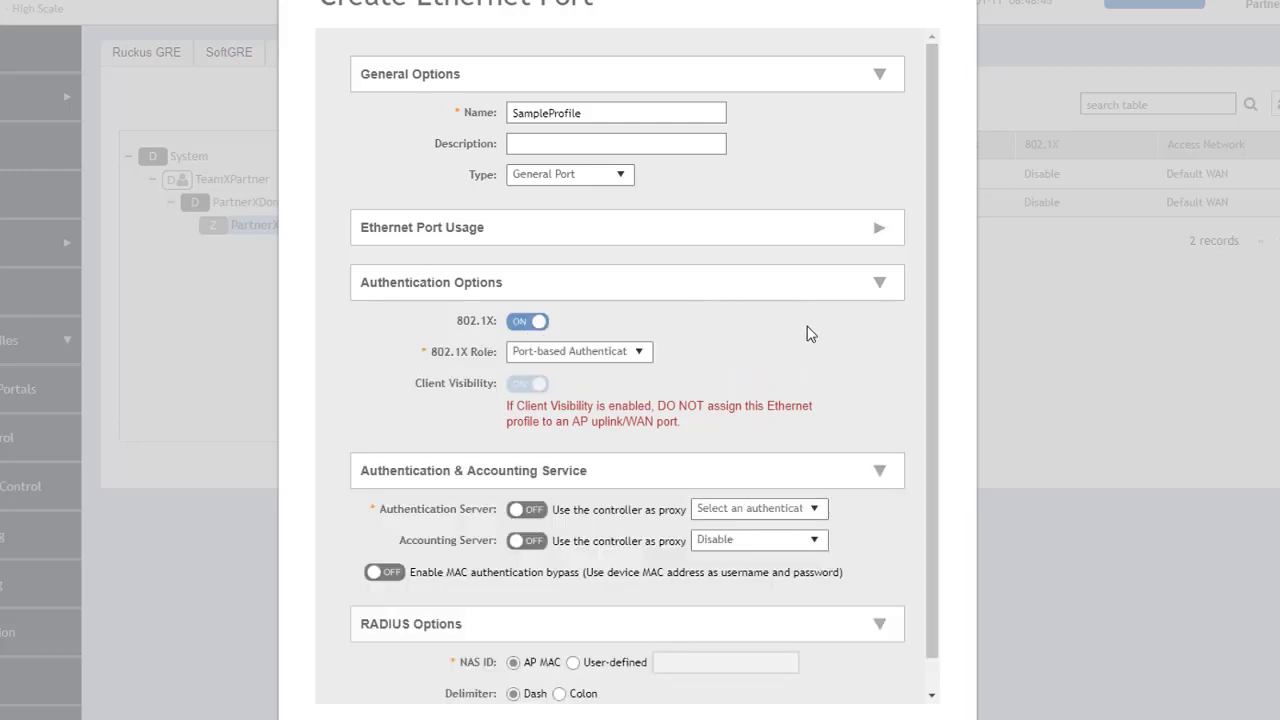
{"action": "left_click", "coordinate": [641, 353]}
{"action": "left_click", "coordinate": [641, 353]}
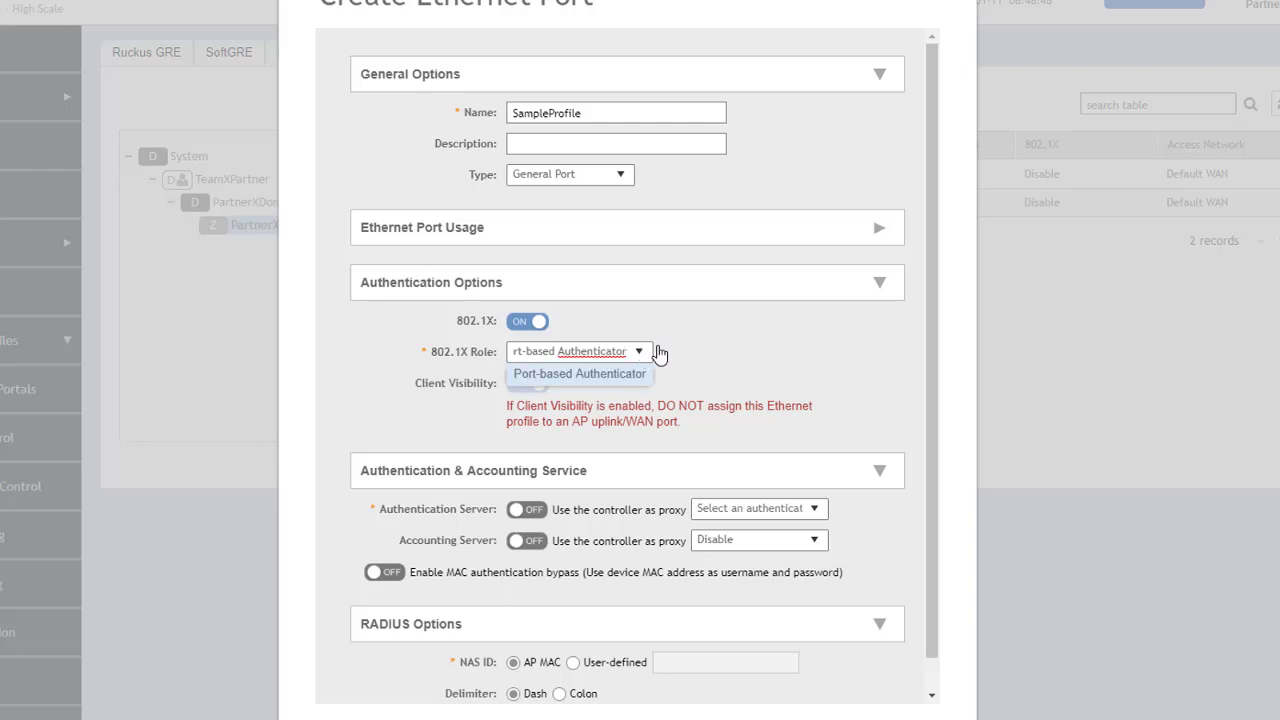
{"action": "key", "text": "Return"}
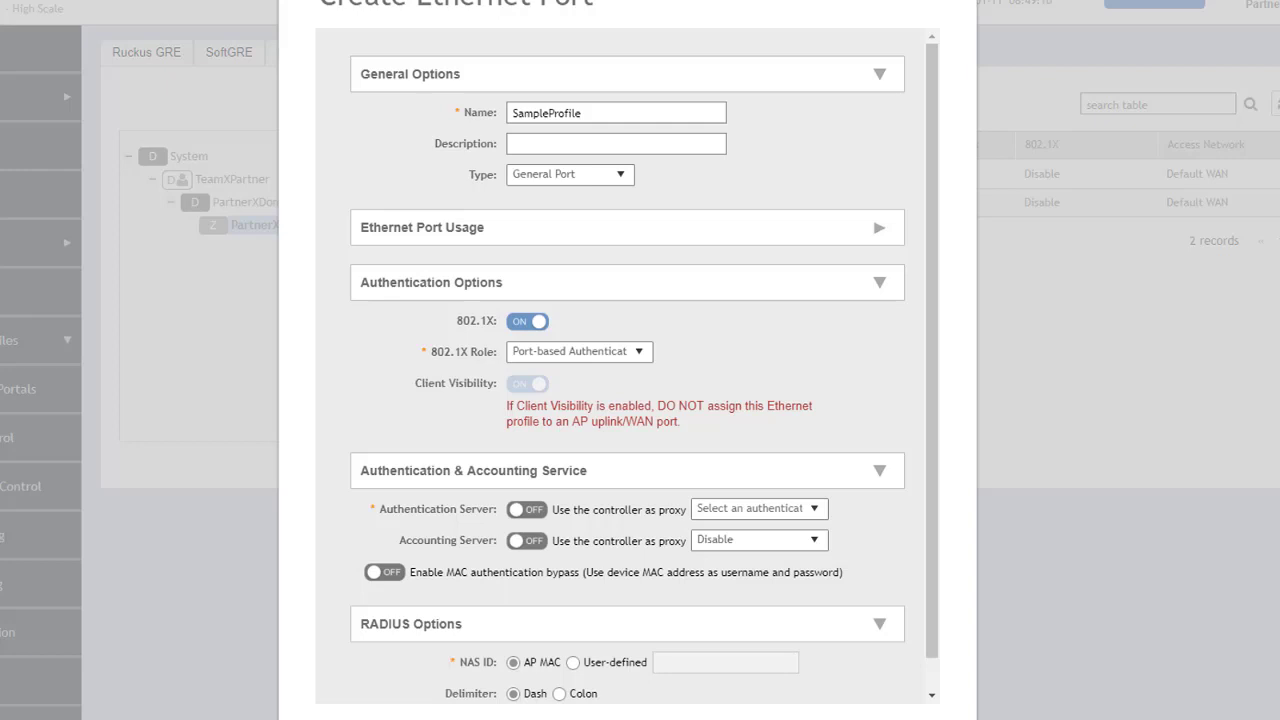
Look over the authentication server choices, then cancel the new profile
{"action": "left_click", "coordinate": [818, 516]}
{"action": "left_click", "coordinate": [929, 505]}
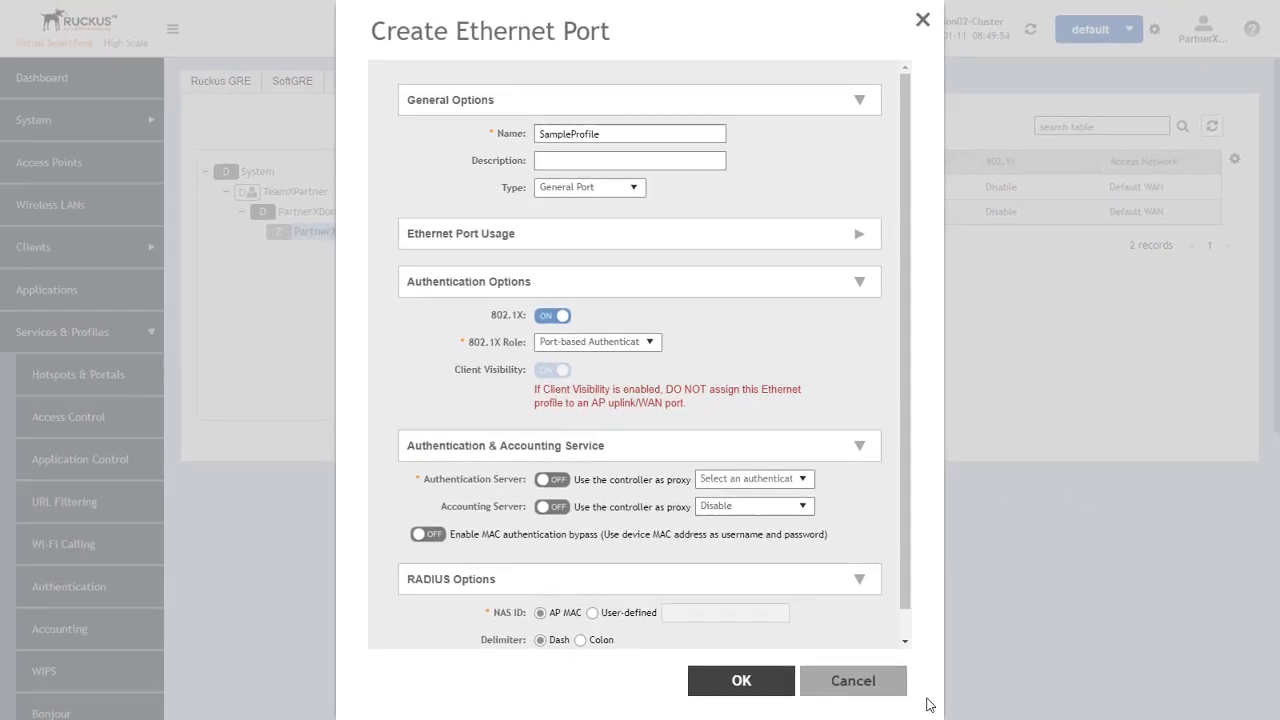
{"action": "left_click", "coordinate": [875, 686]}
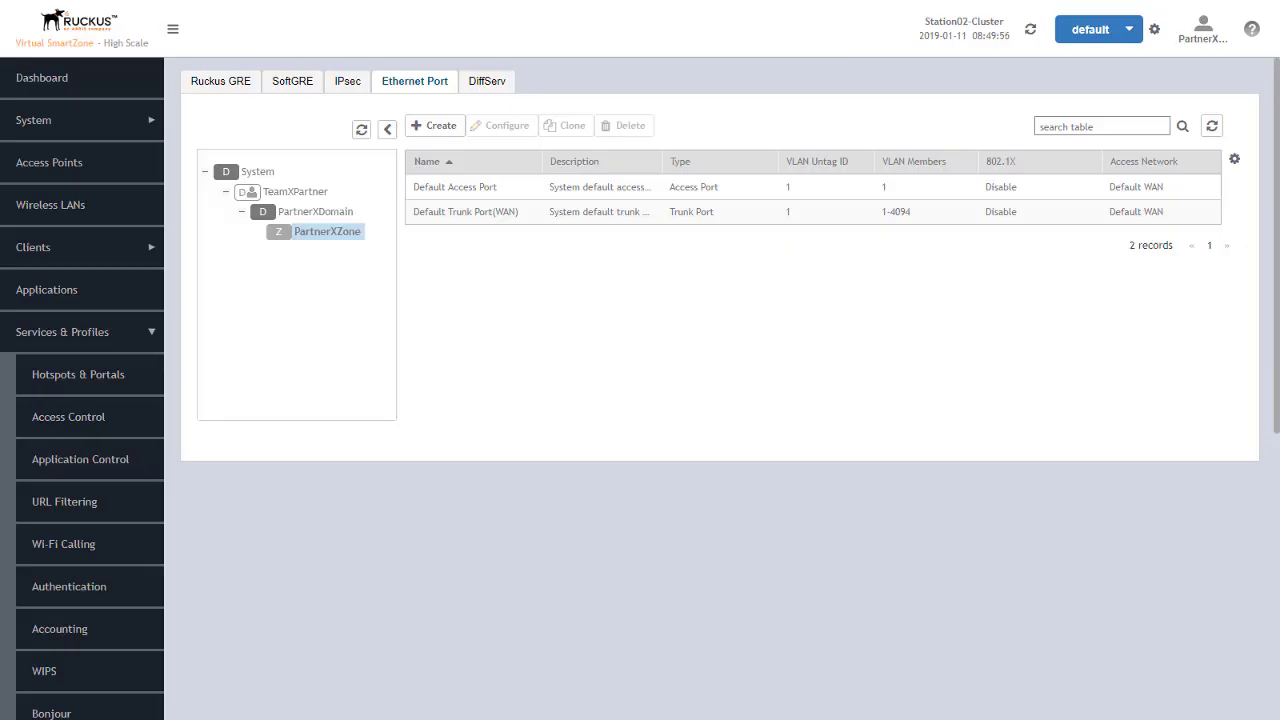